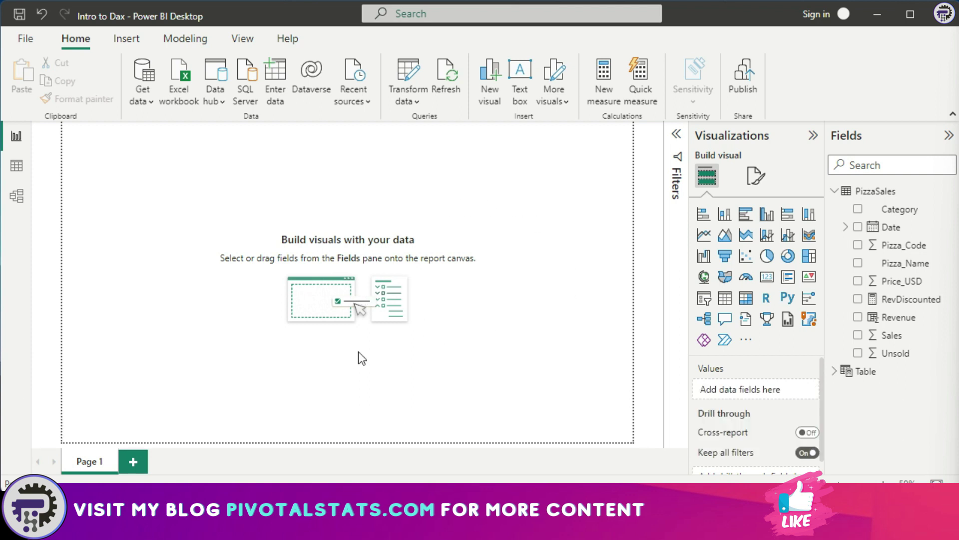
Create a new PizzaSales measure defined as Measure = DATE(2023,2,15).
left_click(946, 192)
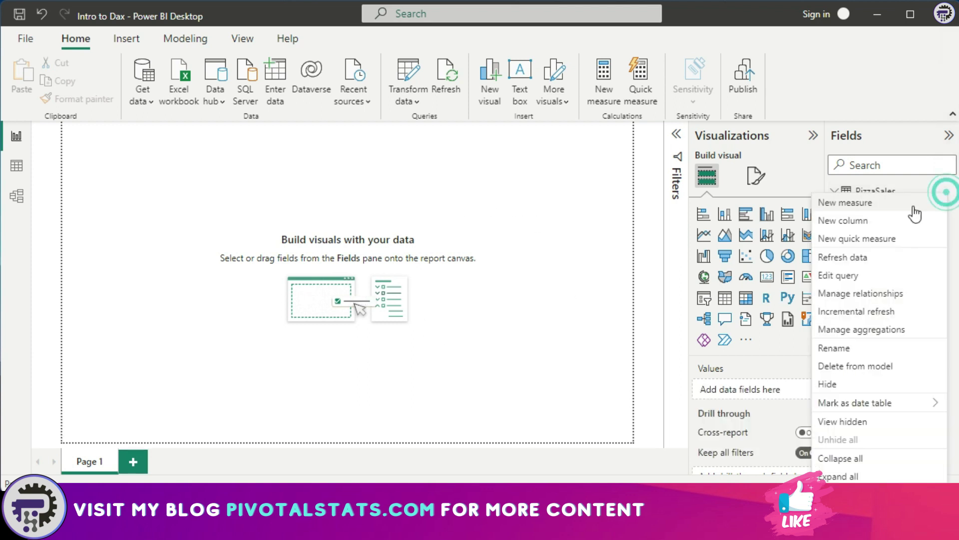
left_click(915, 214)
left_click(188, 199)
type("d")
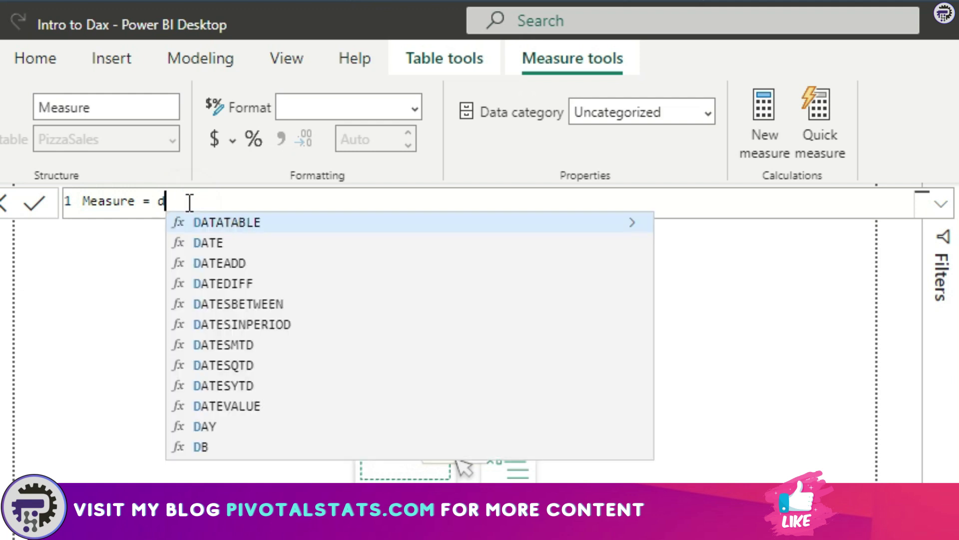
type("ate")
key("Tab")
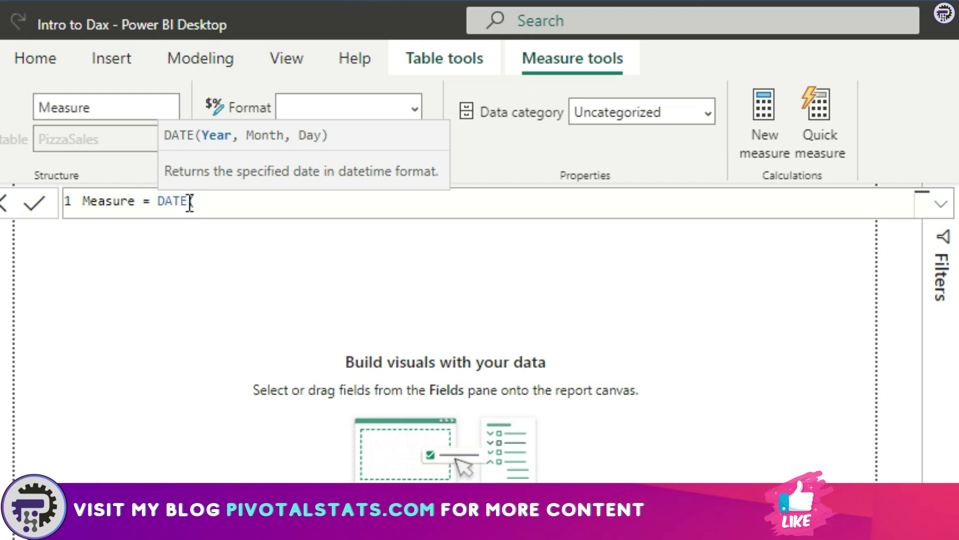
type("2023,")
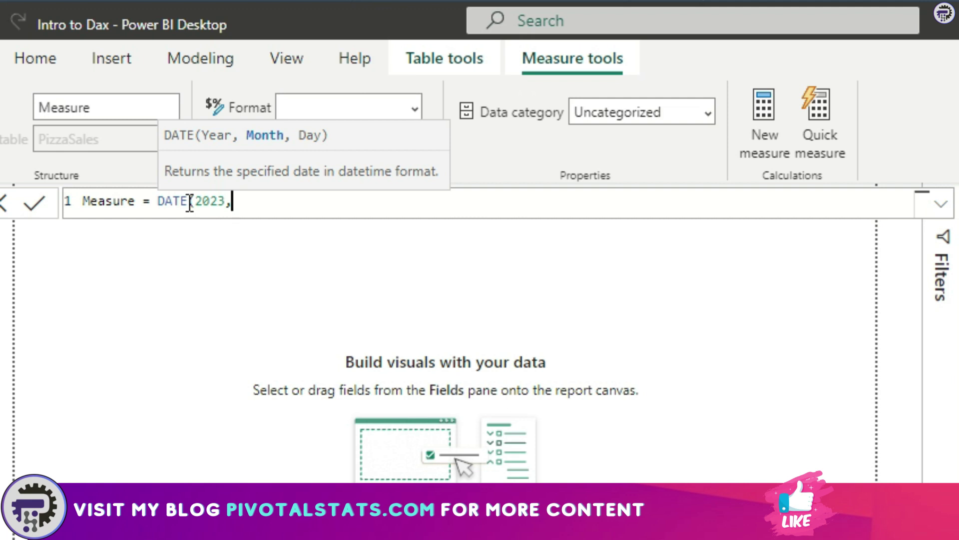
type("2,15)")
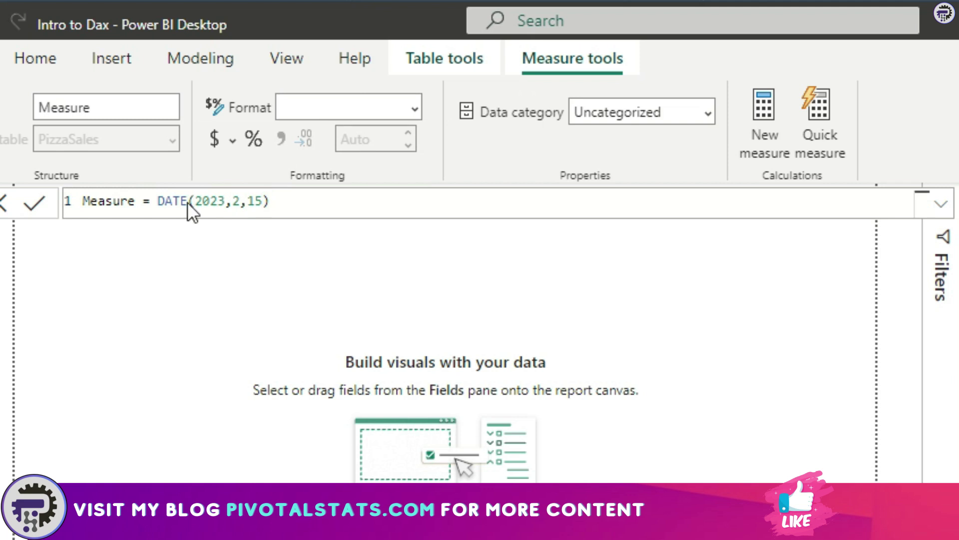
key("Return")
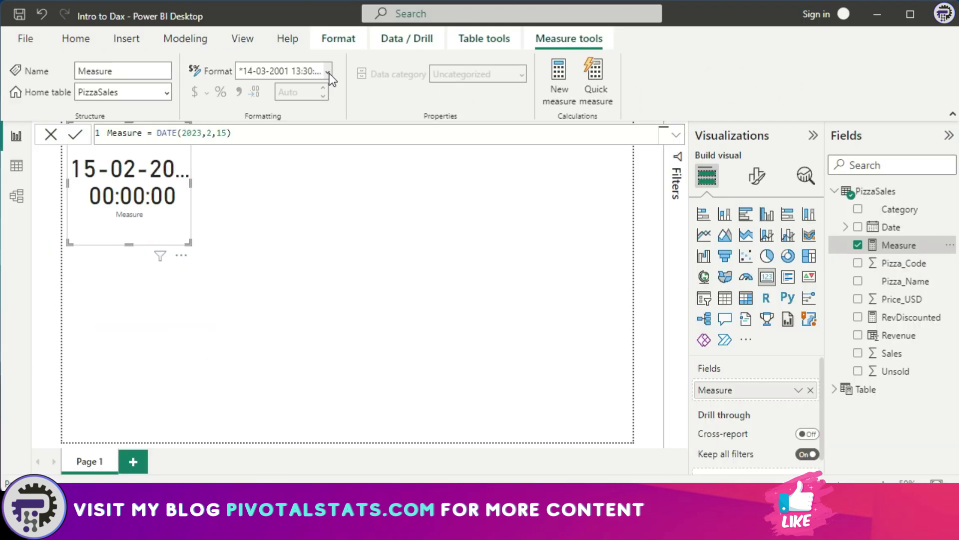
Format the measure as 14 March 2001 (dd mmmm yyyy) so it reads 15 February 2023.
left_click(328, 73)
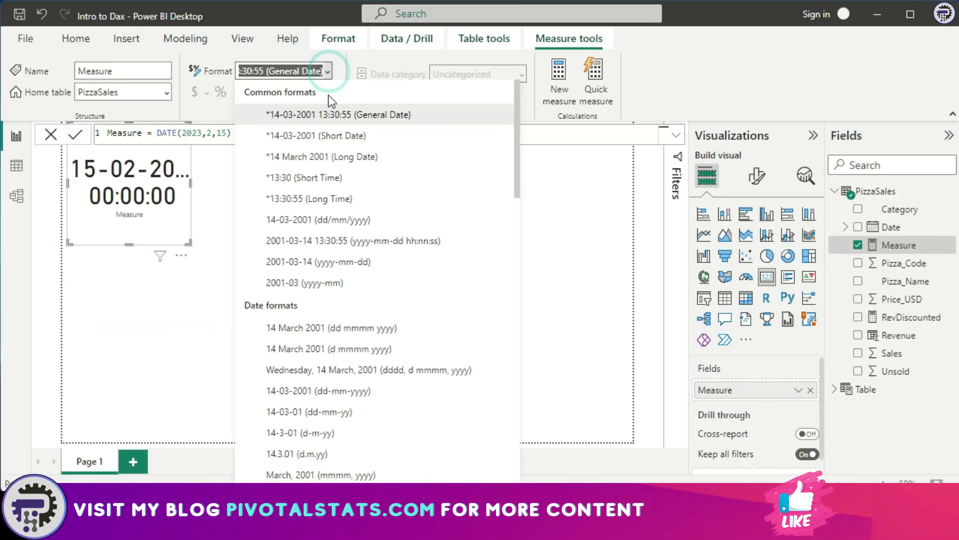
left_click(356, 322)
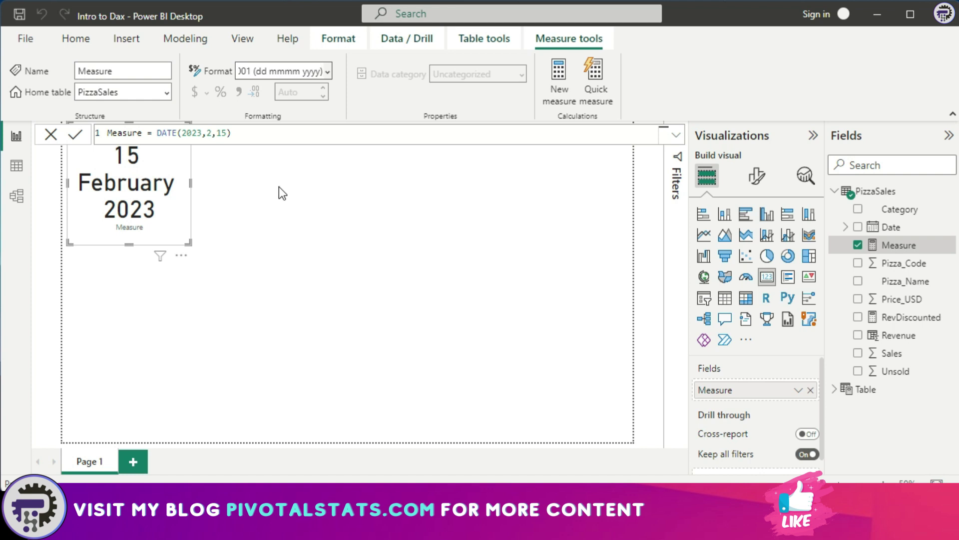
Open the PizzaSales table in data view and add a new calculated column.
left_click(15, 168)
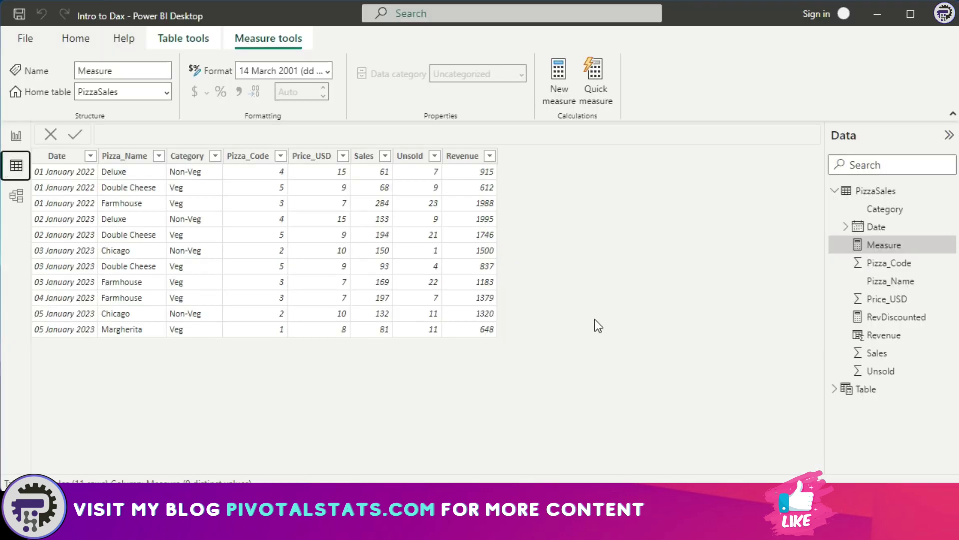
right_click(467, 163)
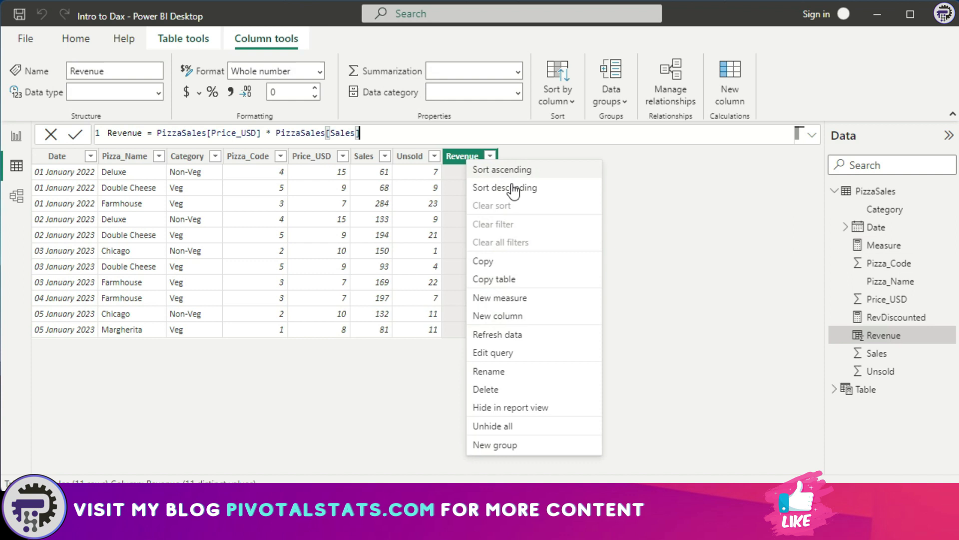
left_click(537, 320)
left_click(220, 134)
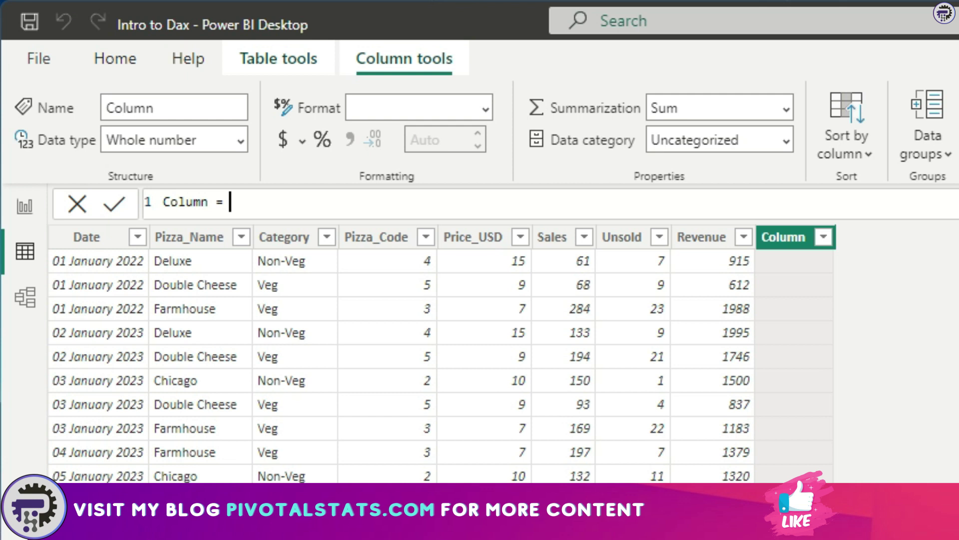
Begin the column formula with DATE(YEAR(PizzaSales[Date]).
type("date")
key("Tab")
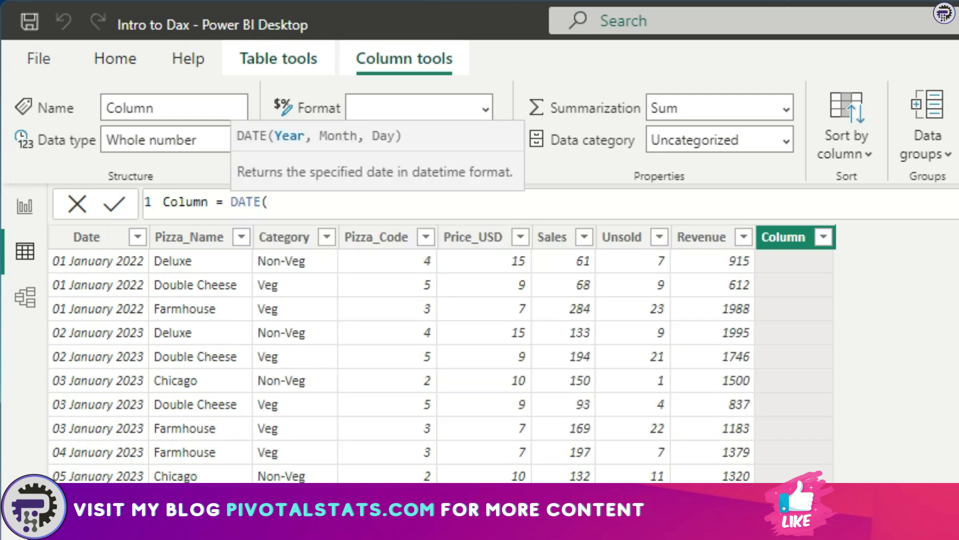
type("year")
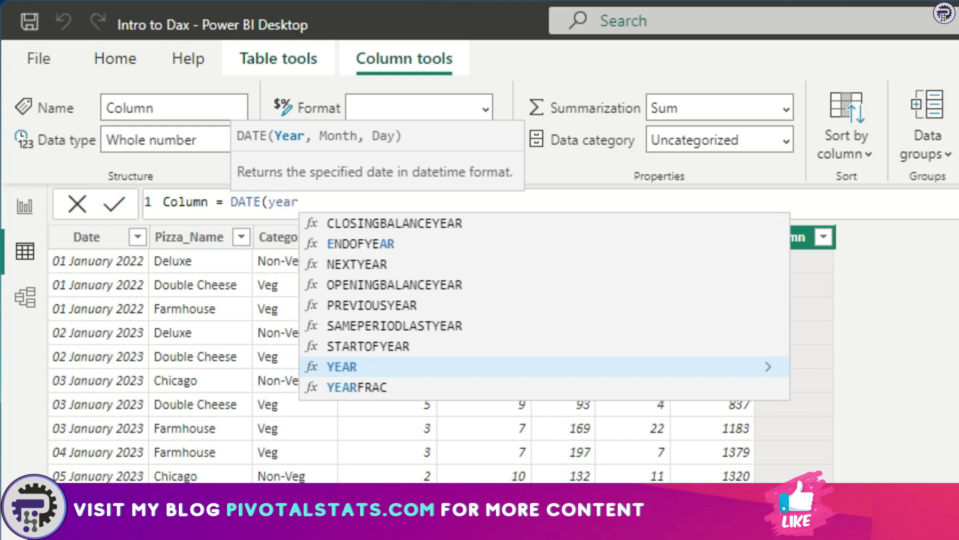
key("Tab")
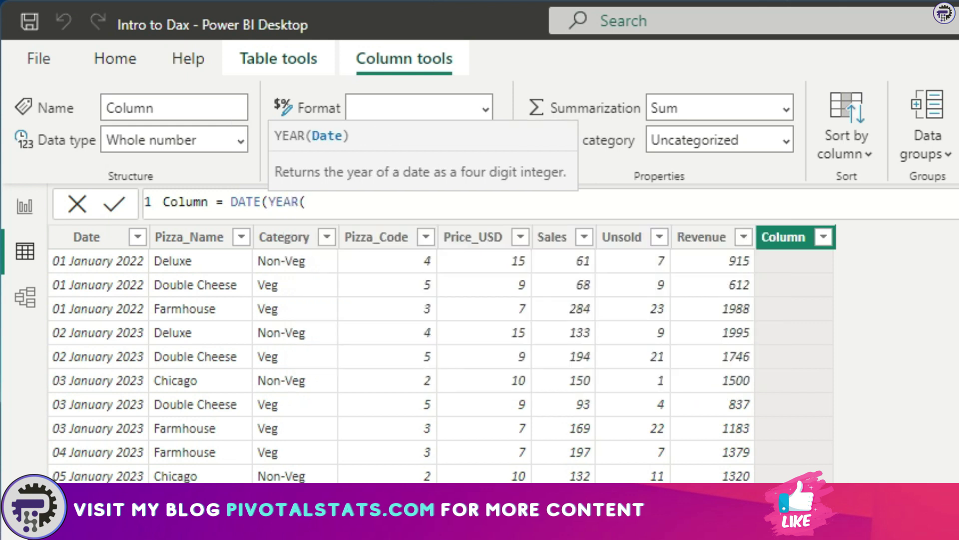
type("pizza")
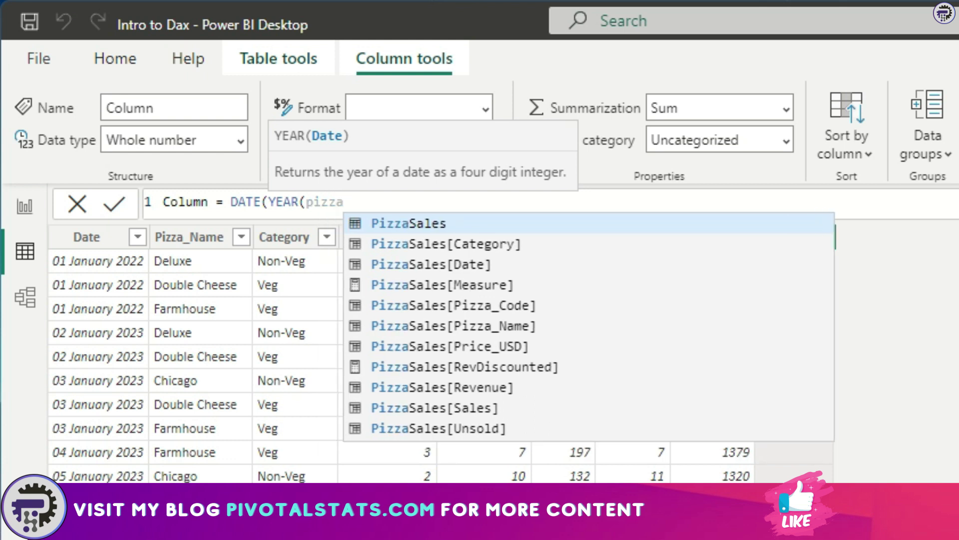
key("Down")
key("Down")
key("Tab")
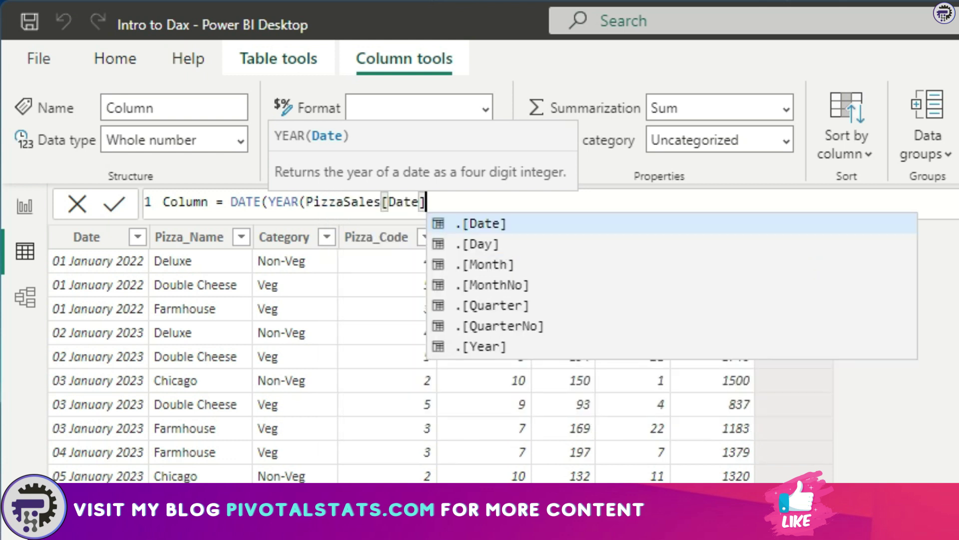
Complete it with MONTH(PizzaSales[Date]) and day 1, then commit the formula.
type("),")
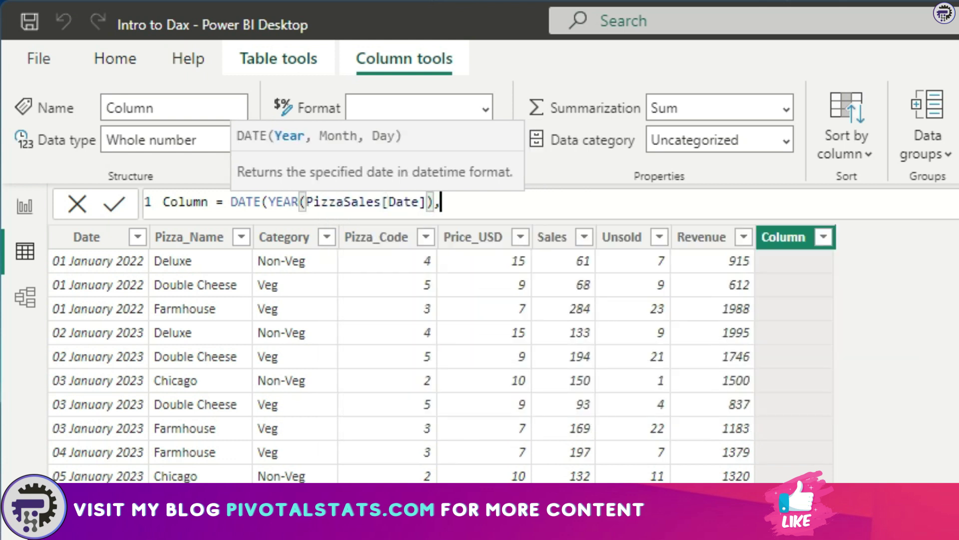
type(" m")
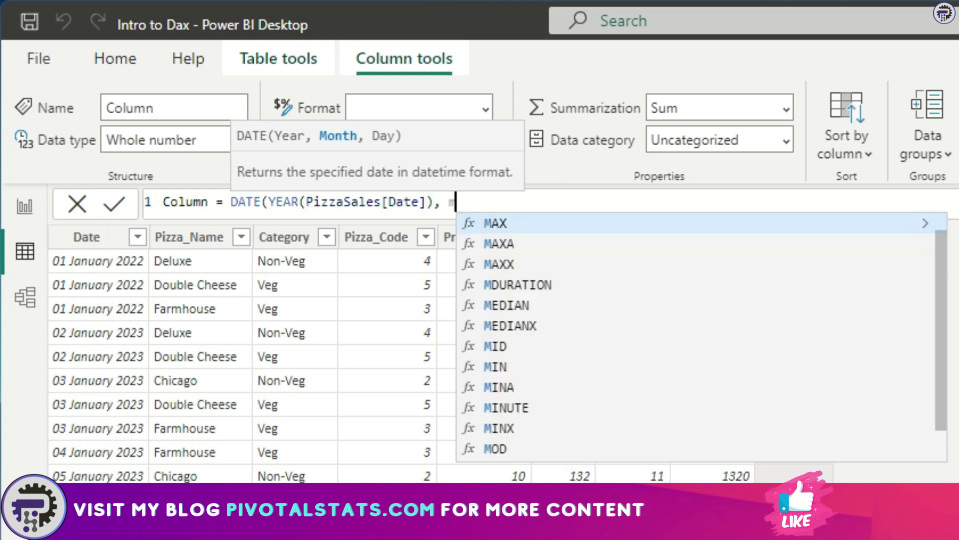
type("onth")
key("Tab")
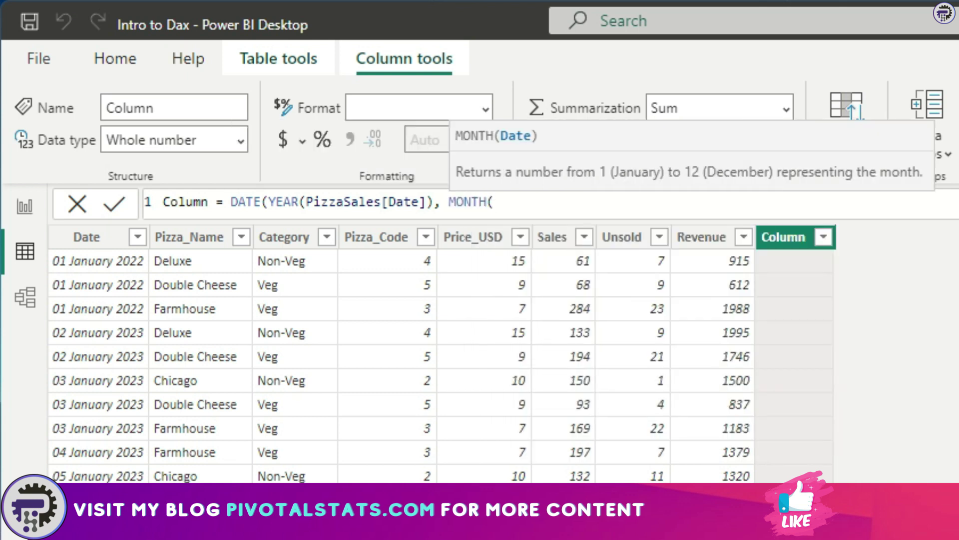
type("pizz")
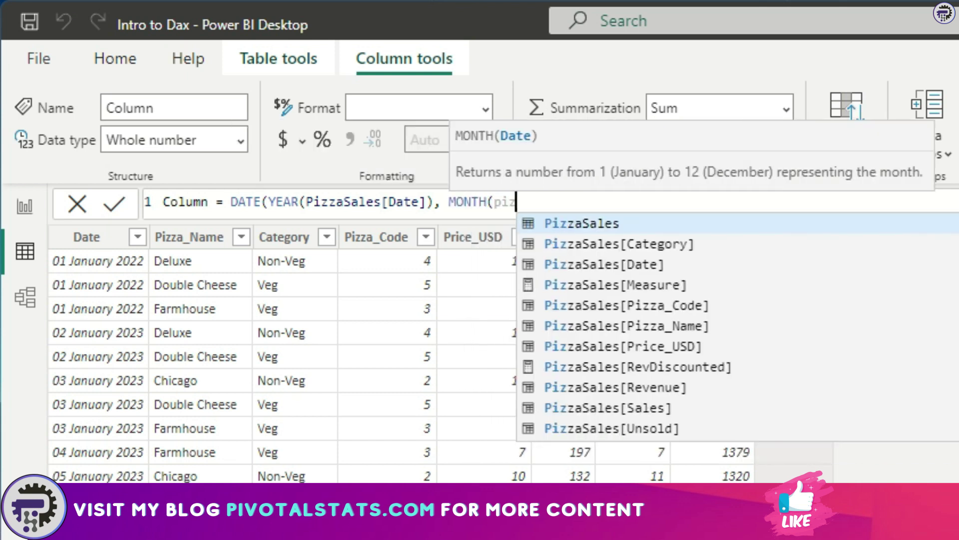
key("Down")
key("Down")
type("aSales)")
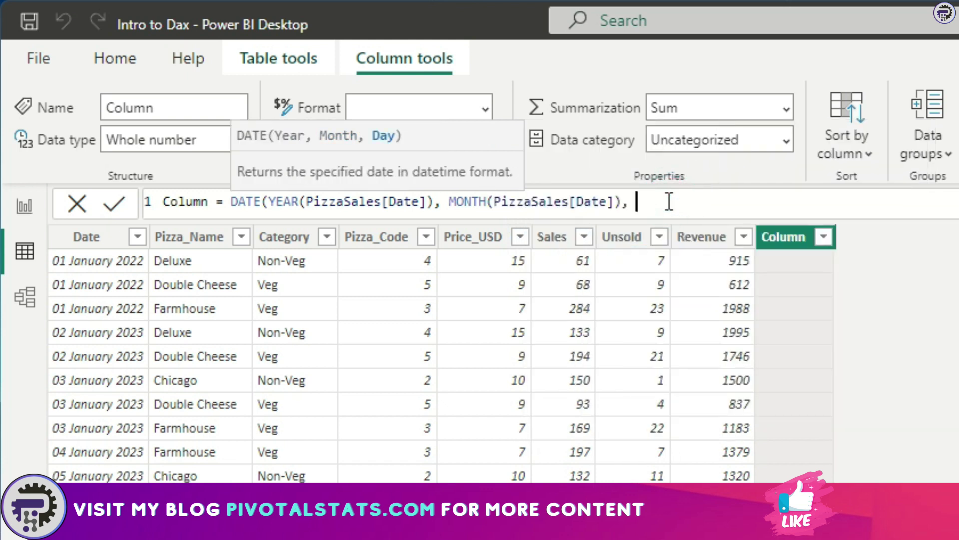
type("1 )")
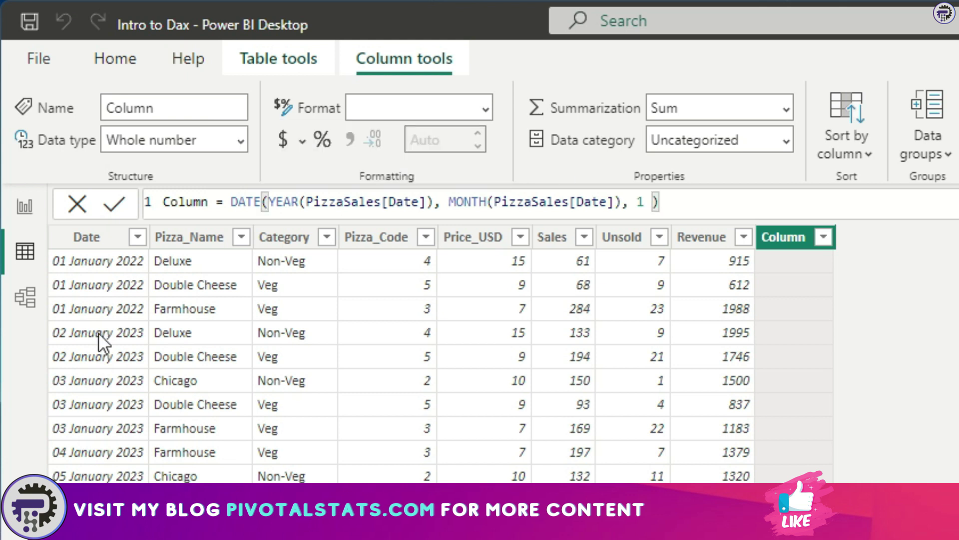
key("Return")
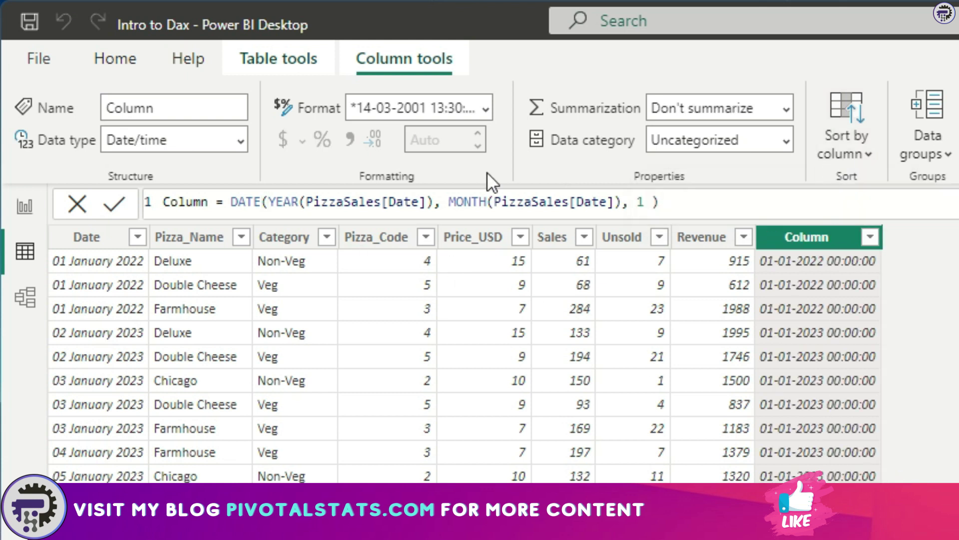
Format the first-of-month Column as dd mmmm yyyy, e.g. 01 January 2022.
left_click(487, 109)
left_click(745, 457)
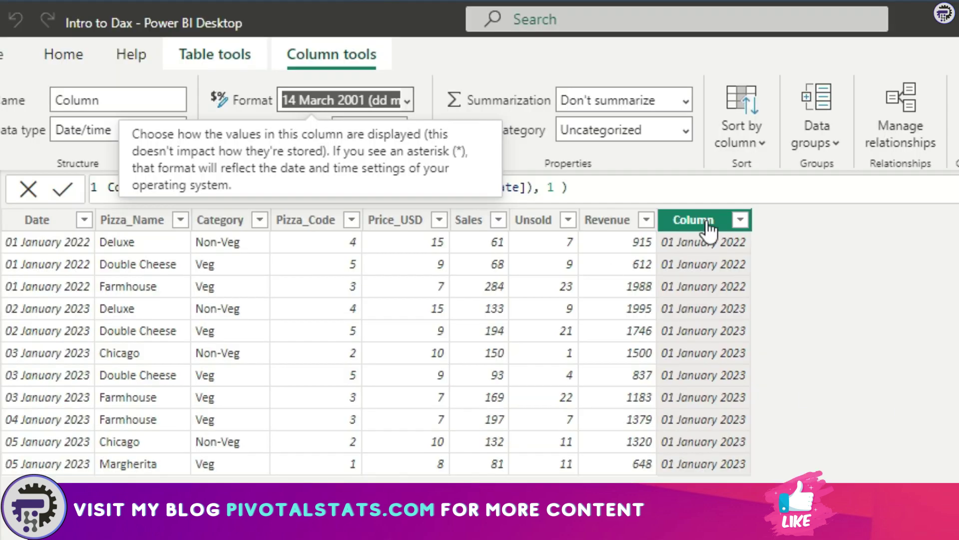
Add another PizzaSales column starting with DATEDIFF(PizzaSales[Column].
right_click(708, 222)
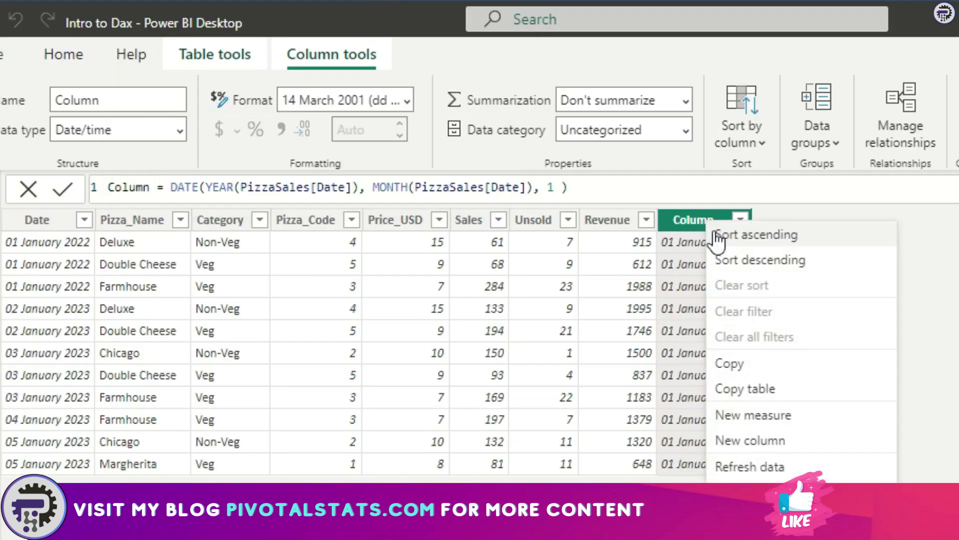
left_click(775, 442)
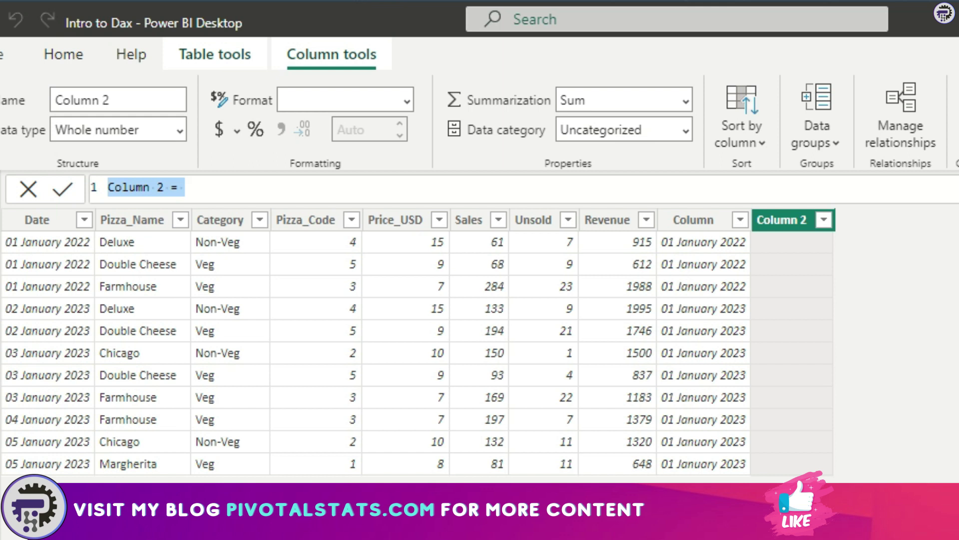
left_click(320, 188)
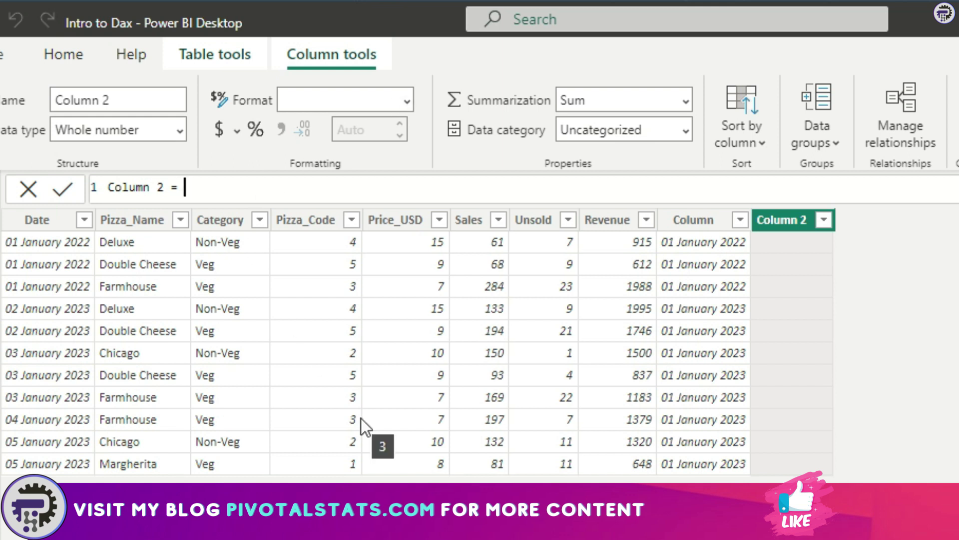
type("date")
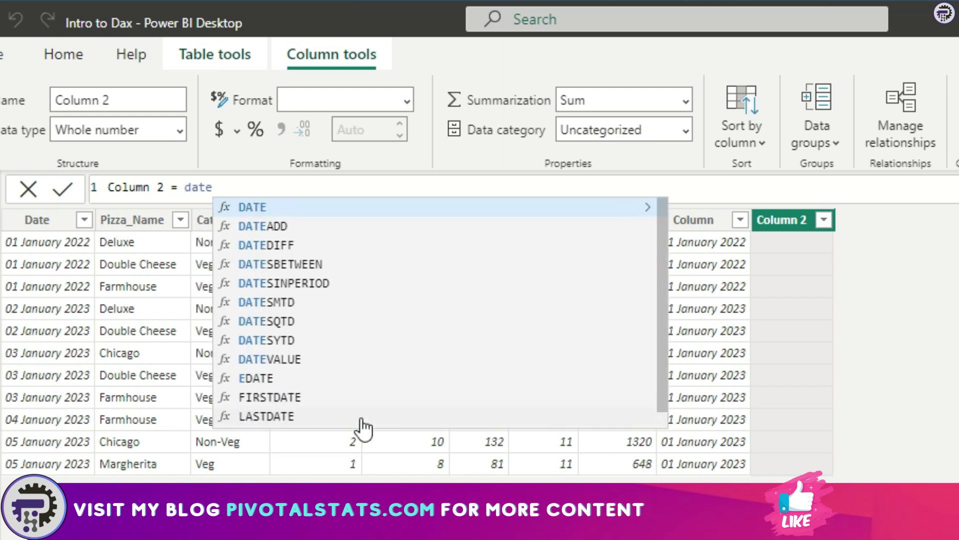
type("diff")
key("Tab")
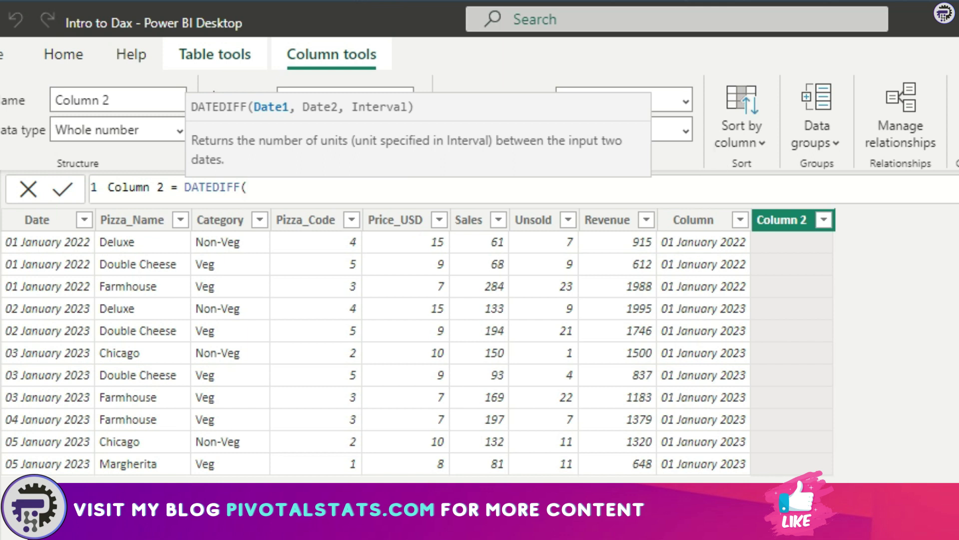
type("piz")
key("Down")
key("Down")
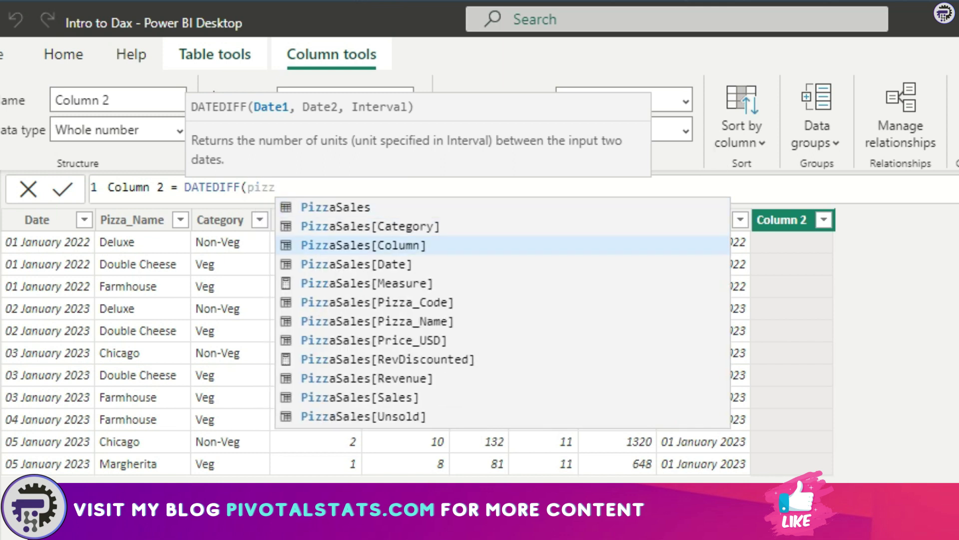
key("Tab")
Finish Column 2 as DATEDIFF(PizzaSales[Column], PizzaSales[Date], HOUR).
type(",")
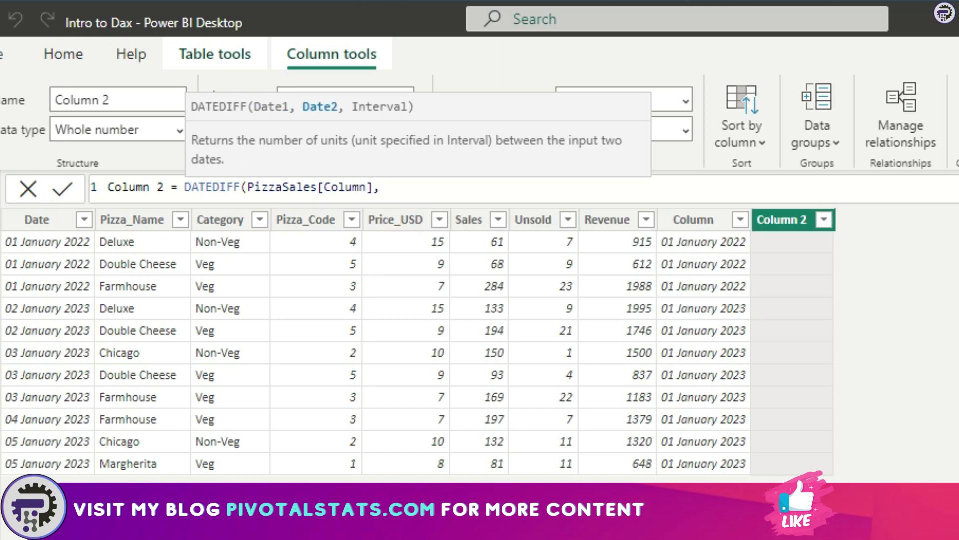
type("piz")
key("Down")
key("Down")
key("Down")
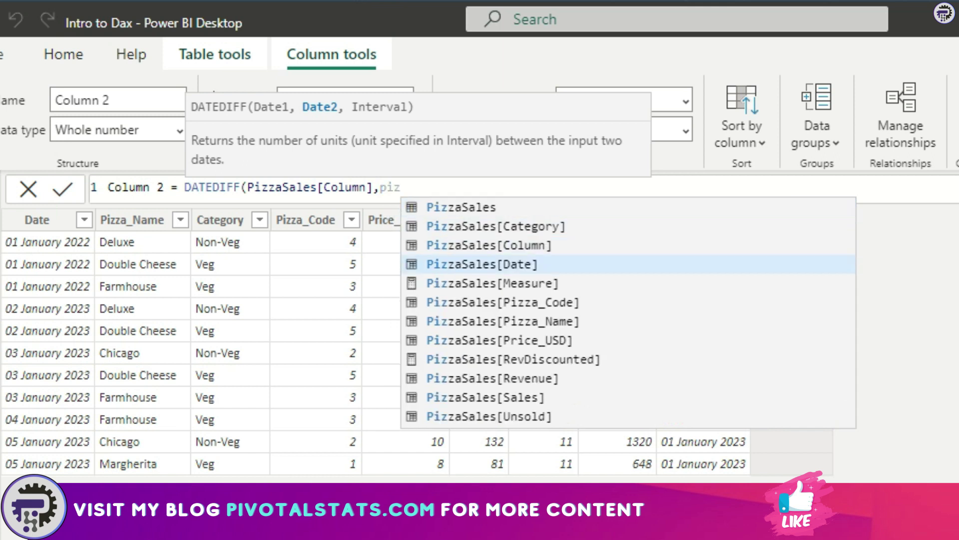
key("Tab")
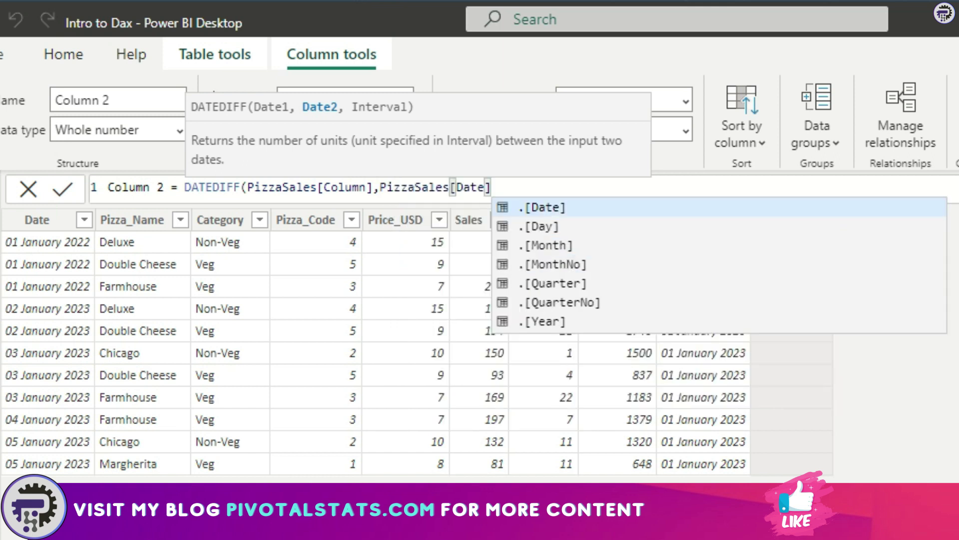
type(",")
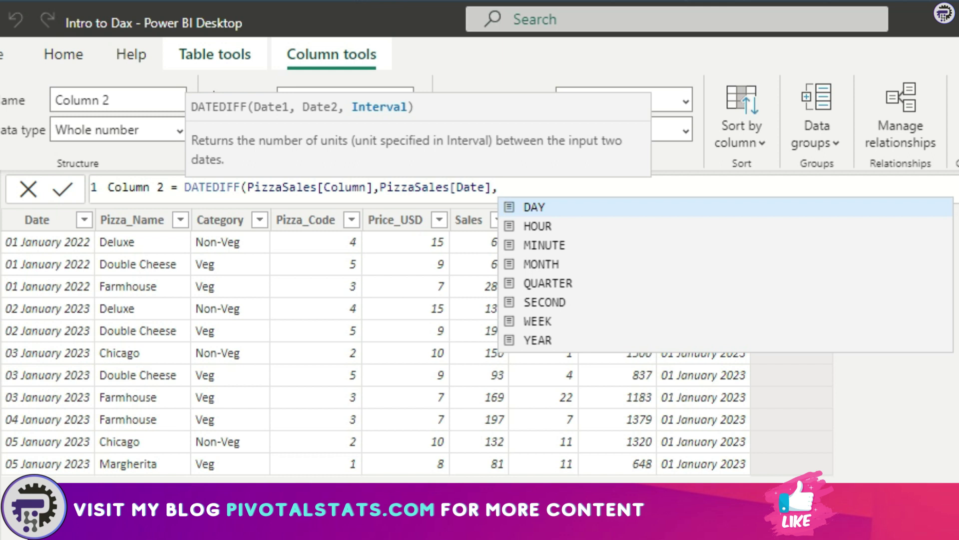
type("HOUR")
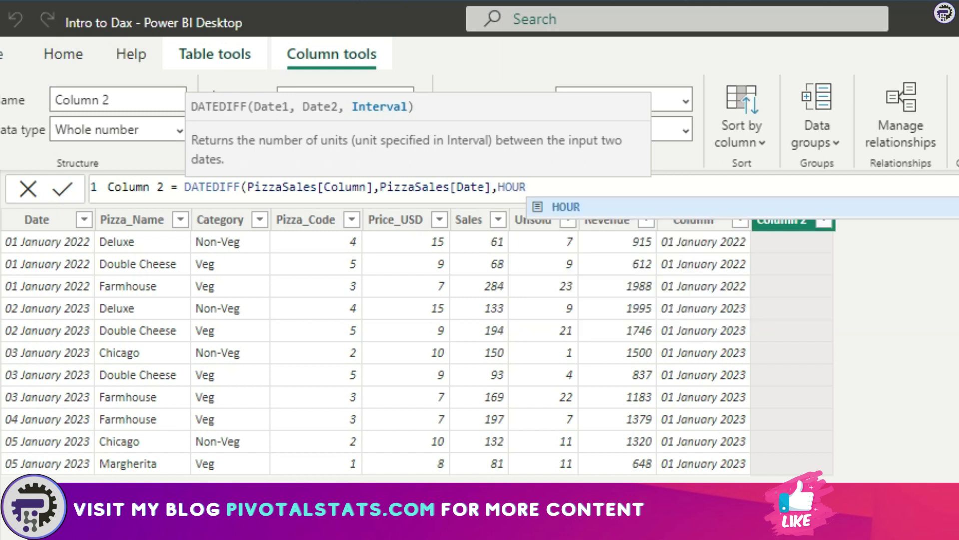
key("Escape")
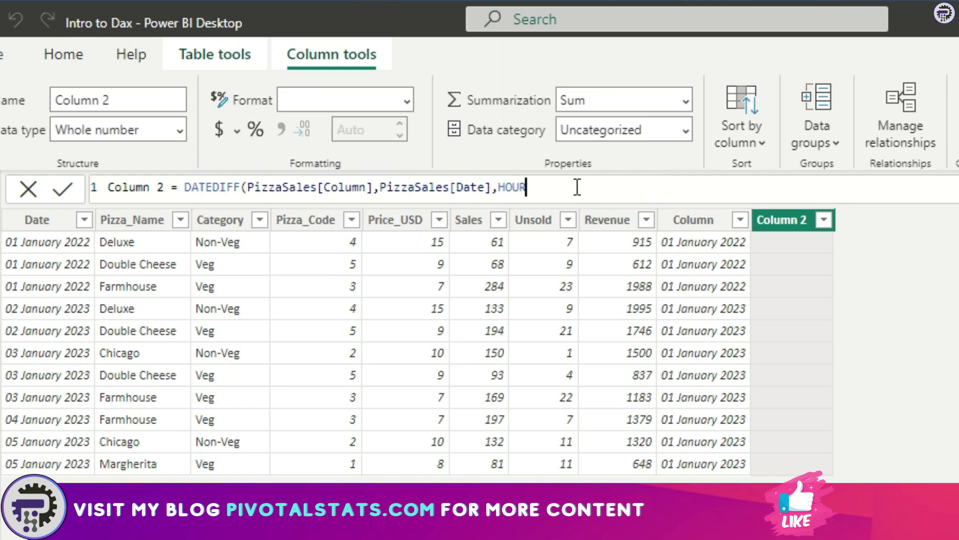
type(")")
key("Return")
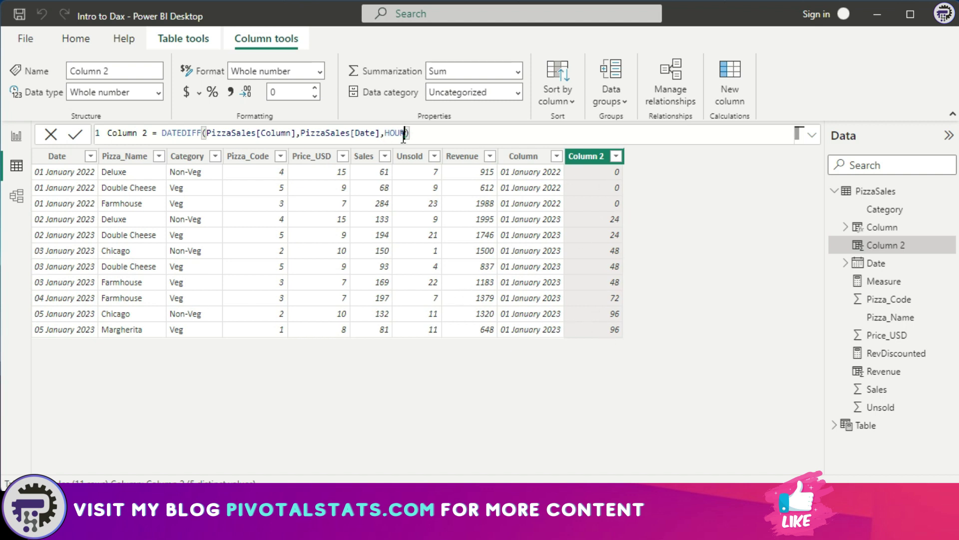
Change Column 2's DATEDIFF interval from HOUR to DAY.
left_click_drag(405, 134, 391, 135)
key("BackSpace")
key("BackSpace")
type("da")
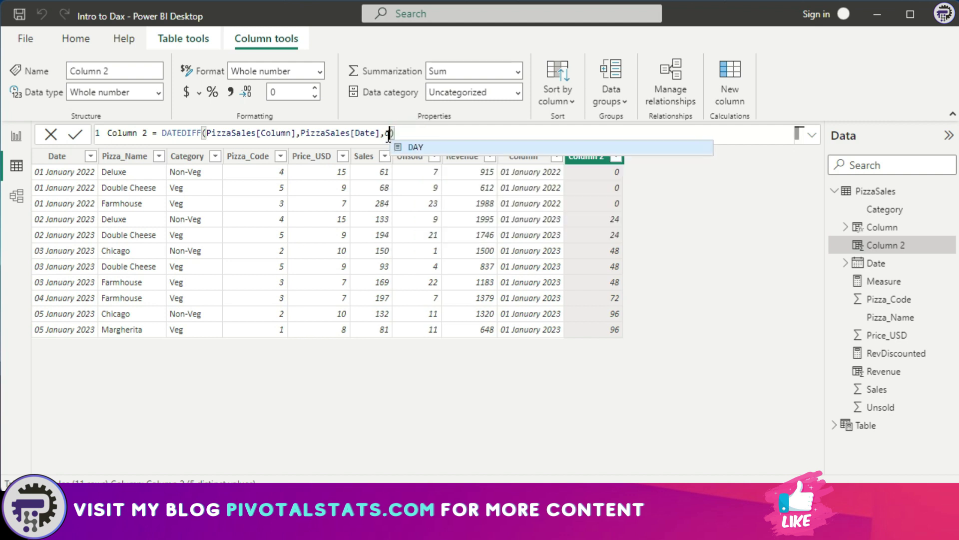
key("Tab")
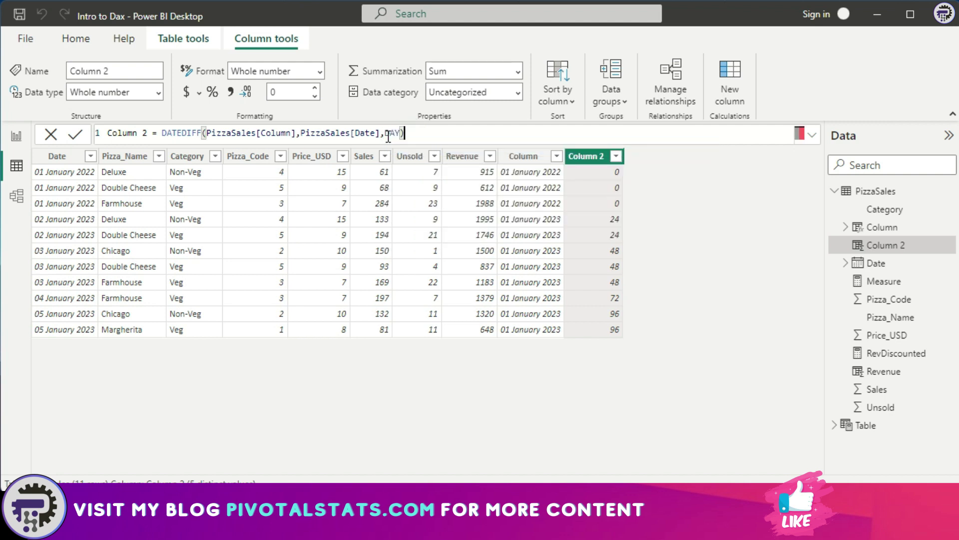
key("Return")
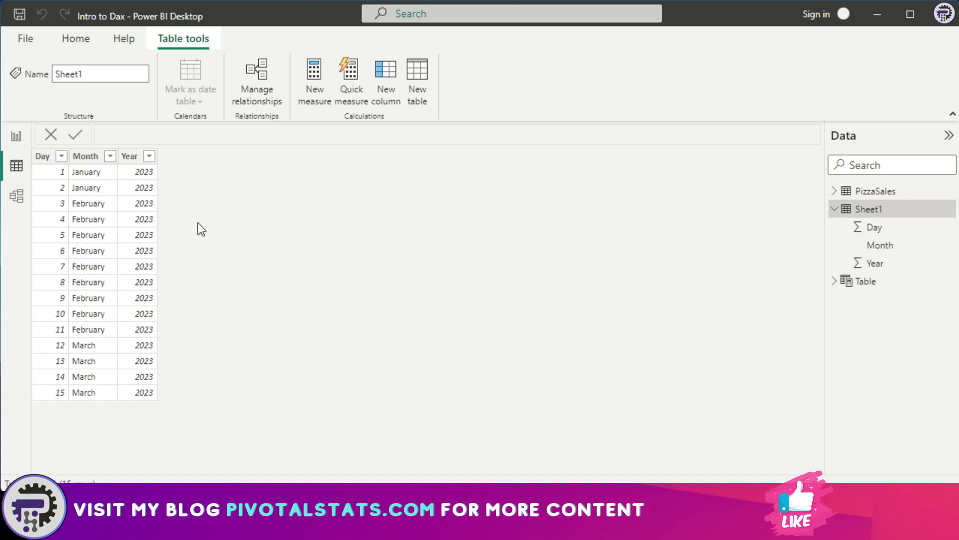
Check the Sheet1 Day, Month and Year column types, then add a new calculated column.
left_click(38, 159)
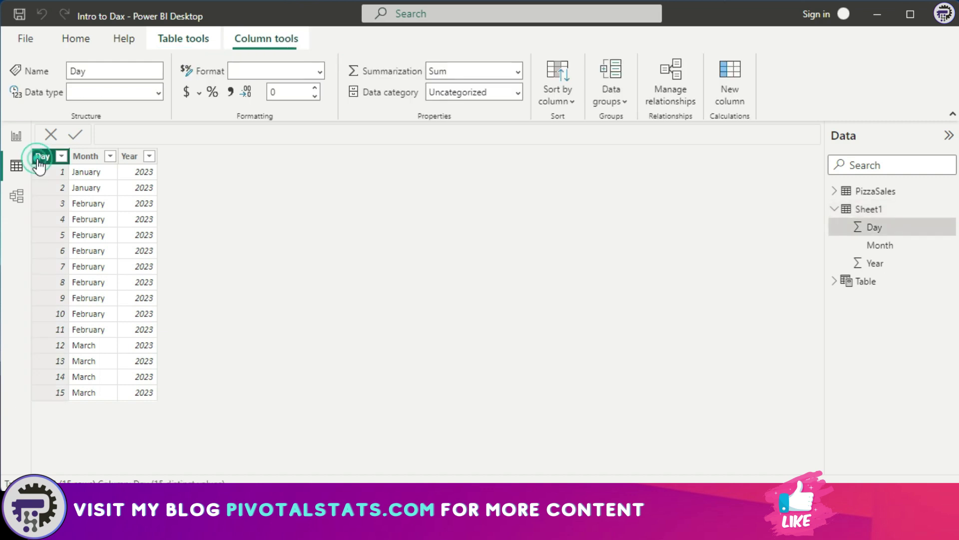
left_click(95, 158)
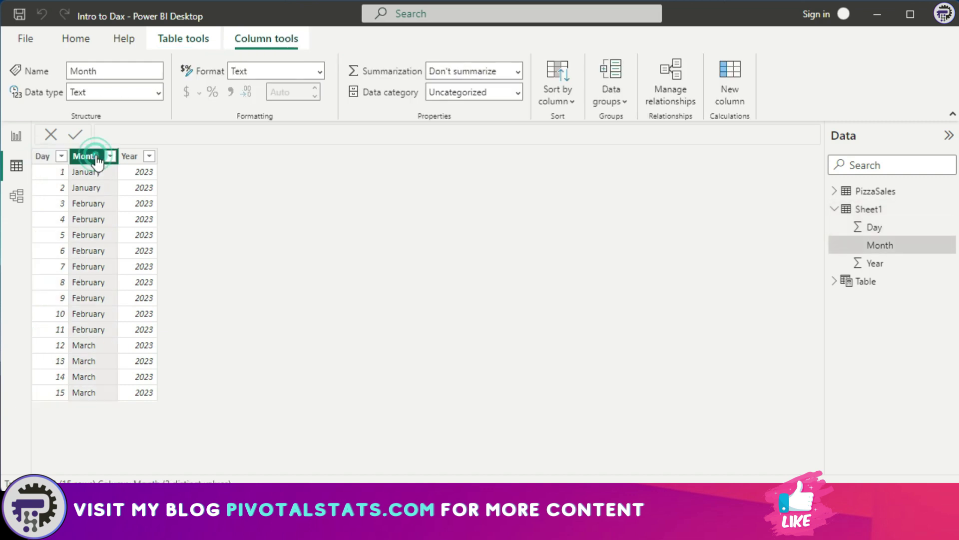
left_click(131, 156)
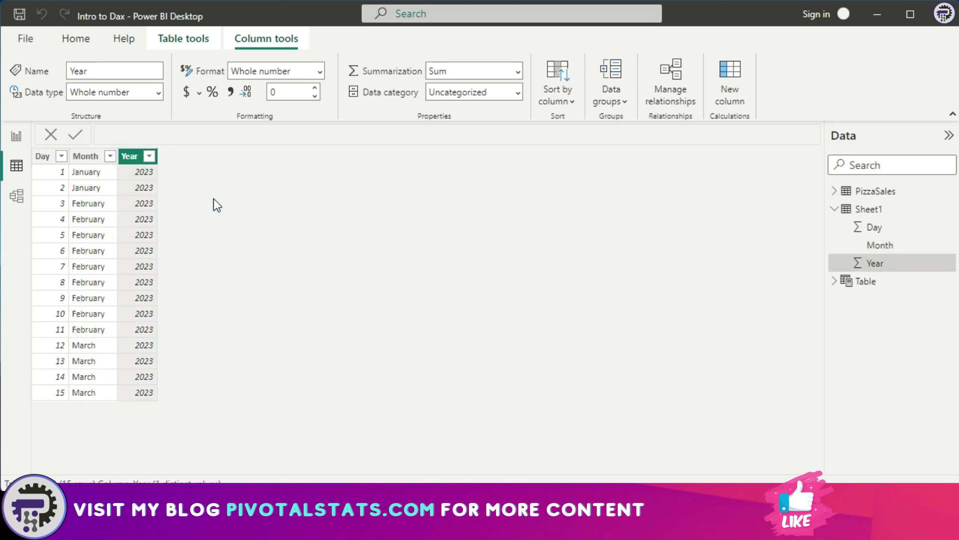
right_click(134, 159)
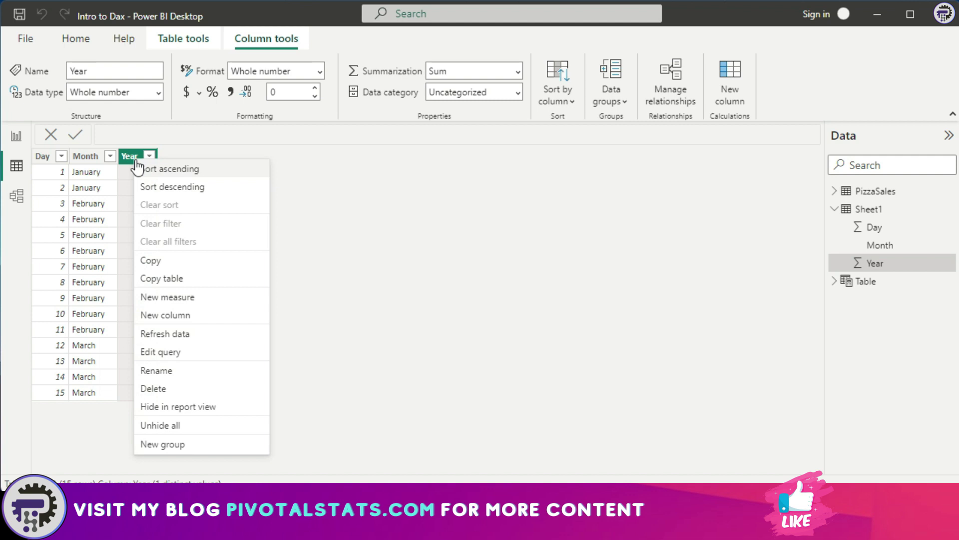
left_click(187, 316)
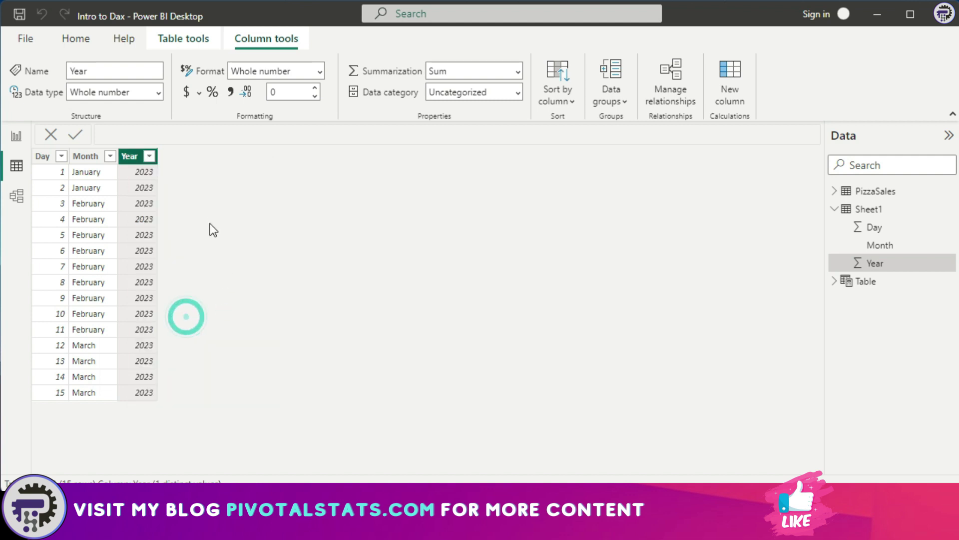
Enter Column = DATE(Sheet1[Year], Sheet1[Month], Sheet1[Day]), then select the failing formula.
type("date")
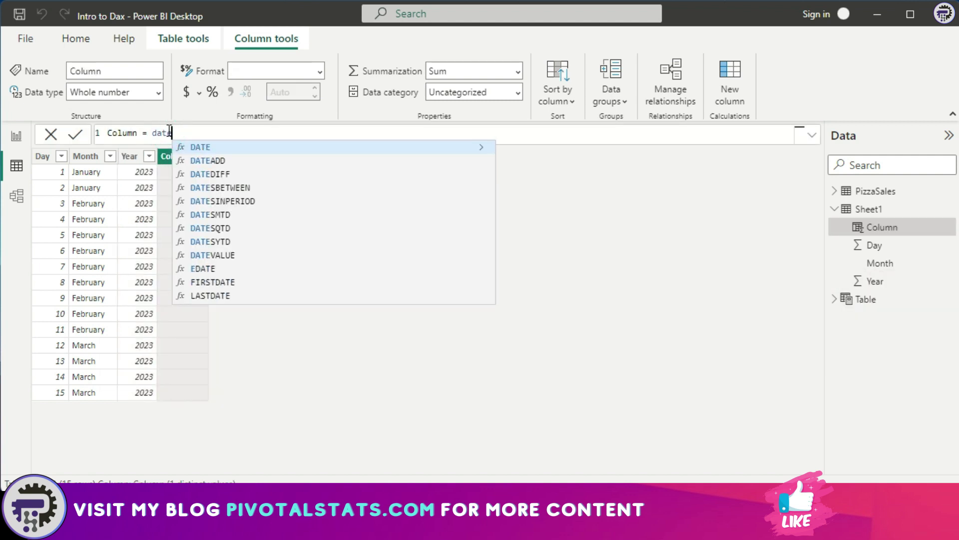
key("Tab")
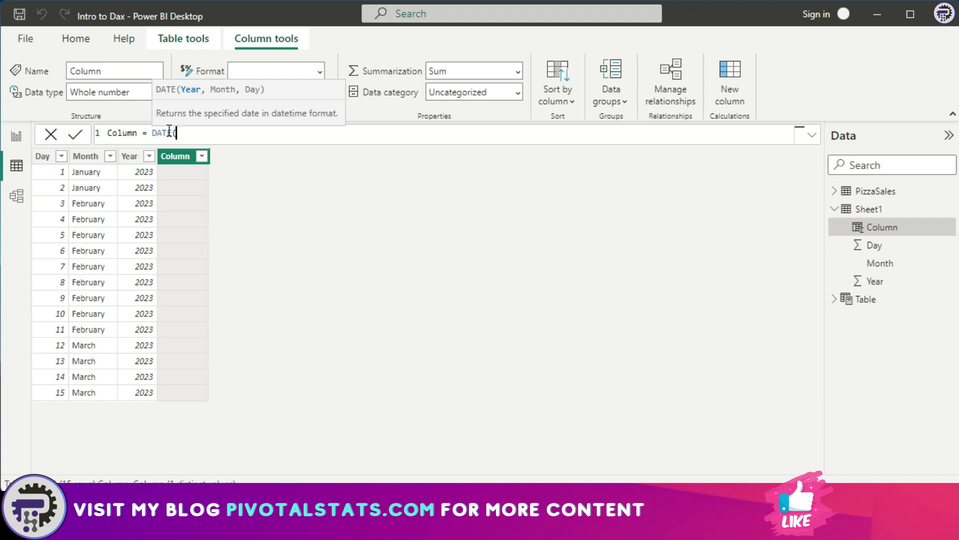
type("Sheet1[Year], shee")
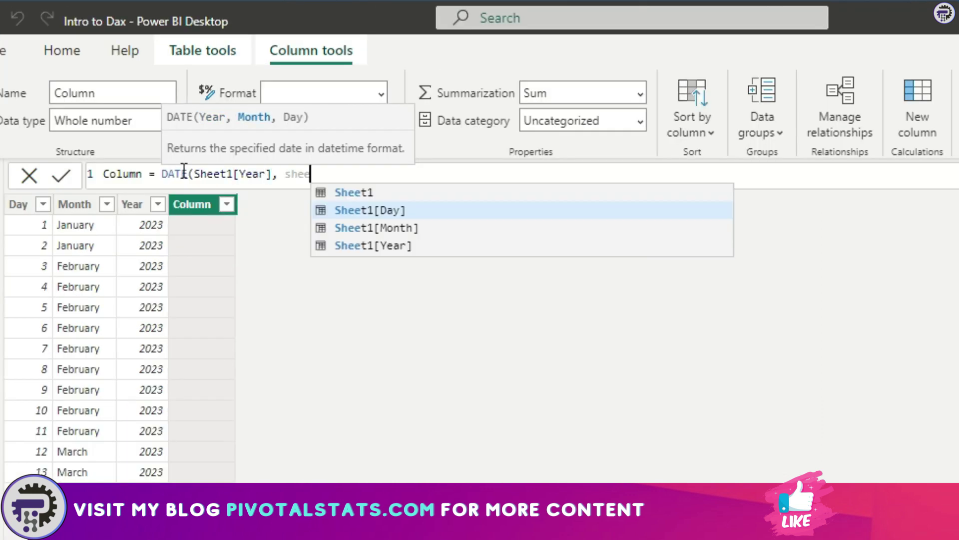
key("Down")
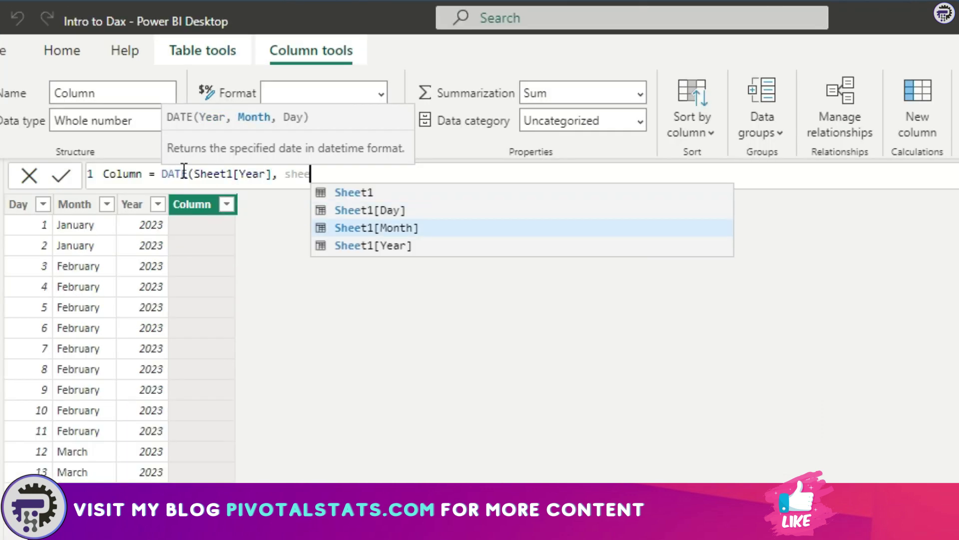
key("Tab")
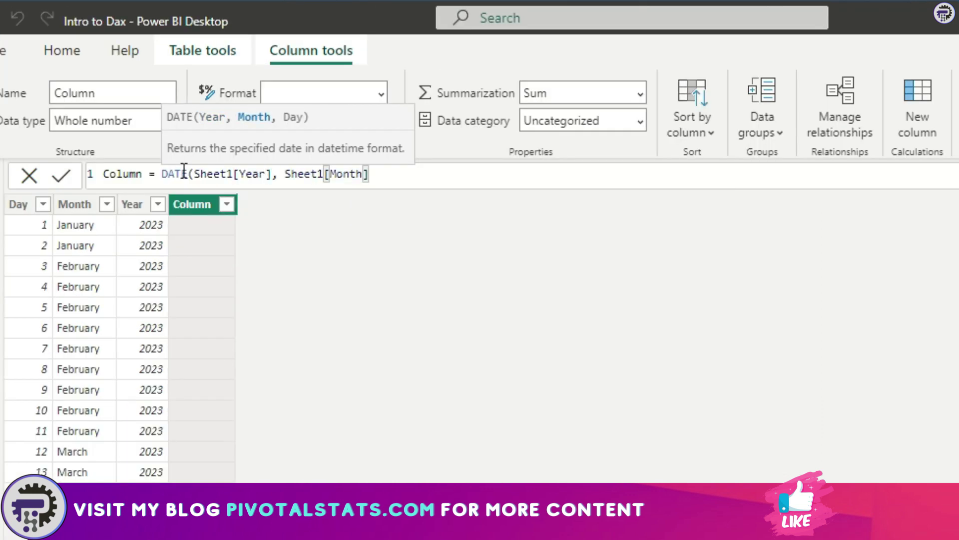
type(", shee")
key("Down")
key("Tab")
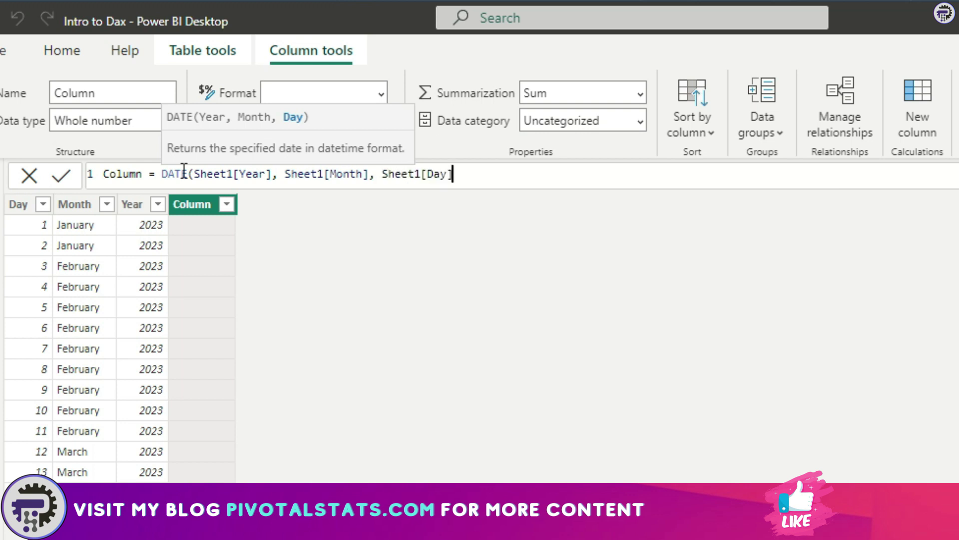
type(")")
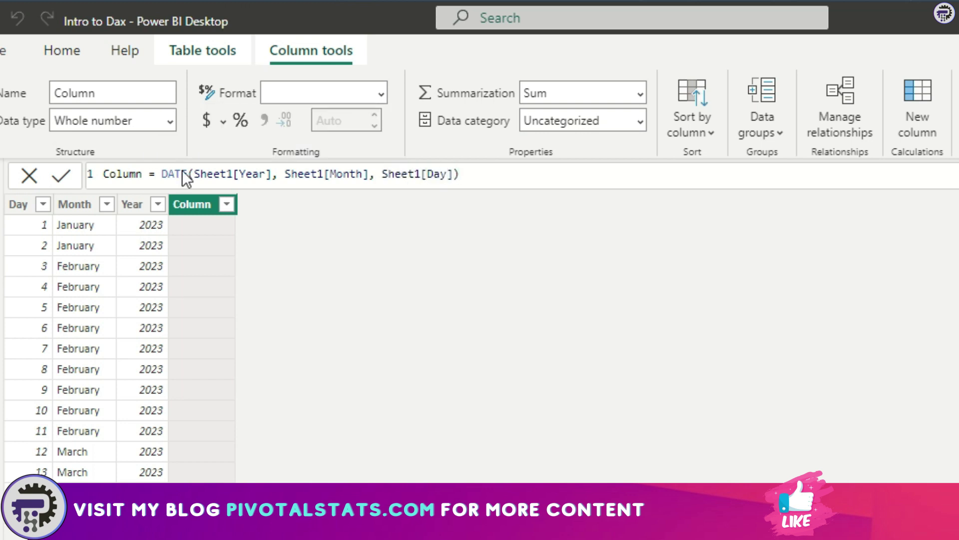
key("Return")
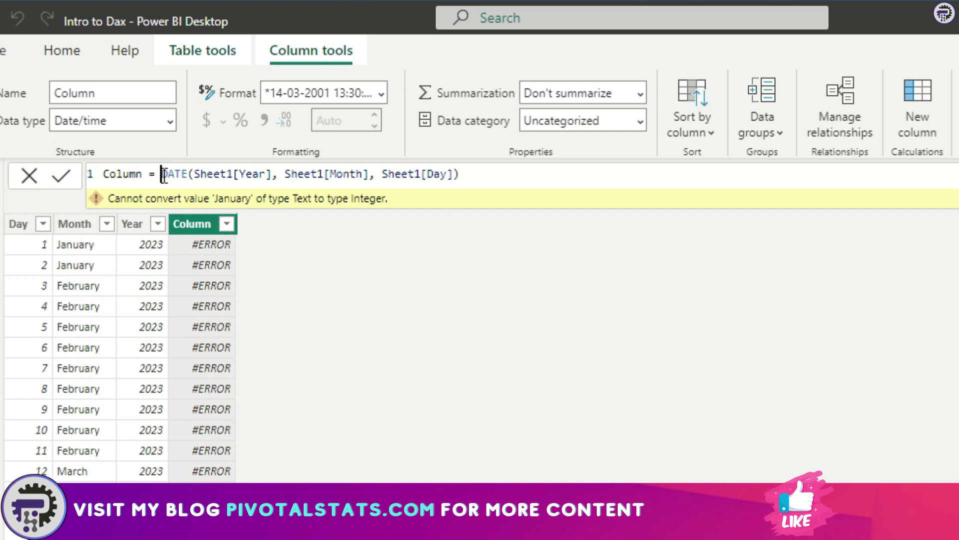
left_click_drag(161, 174, 574, 177)
Start the replacement formula as DATEVALUE(Sheet1[Day] & "/" & Sheet1[Month].
type("date")
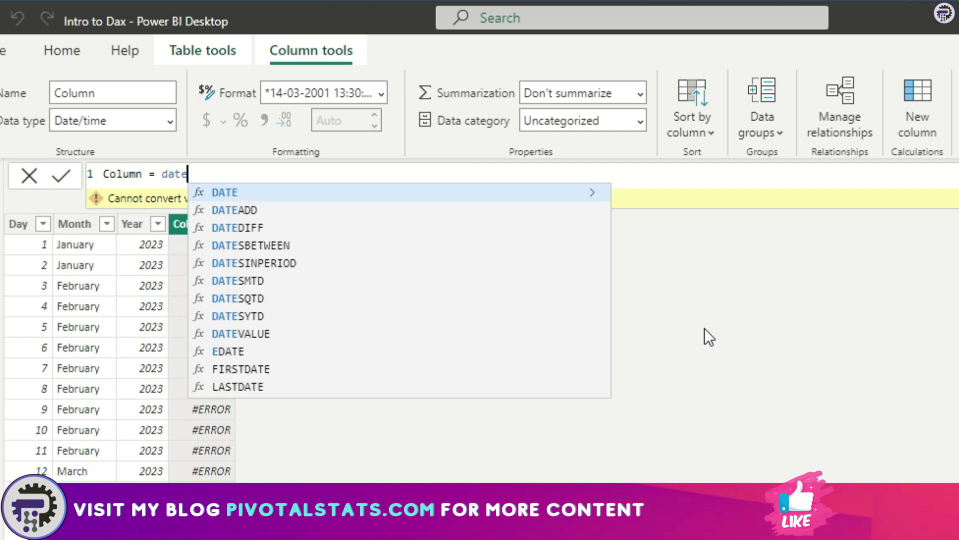
type("v")
key("Tab")
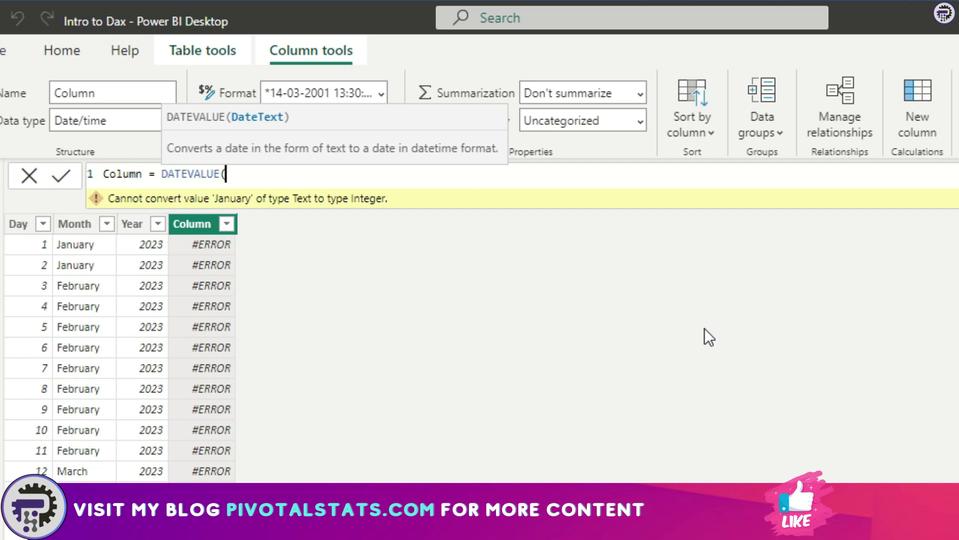
type("shee")
key("Down")
key("Tab")
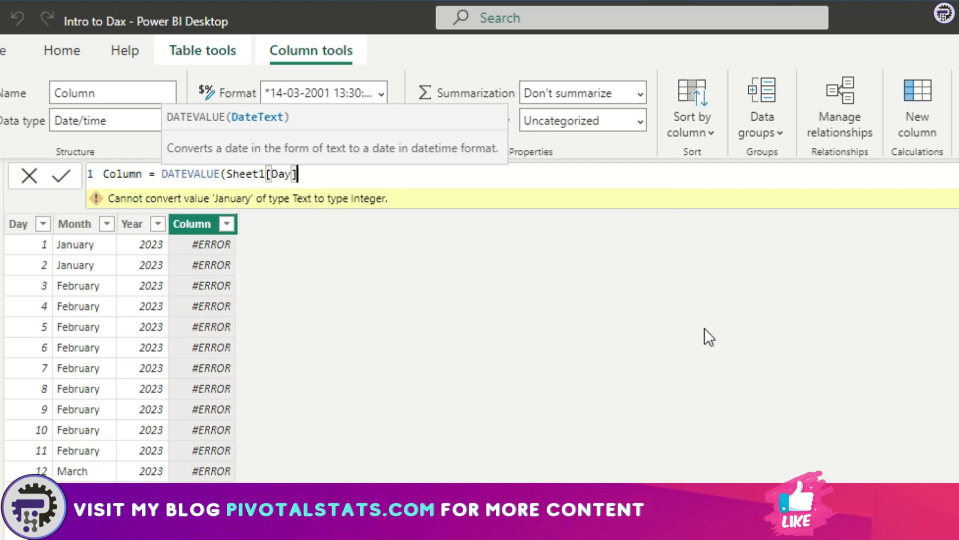
type("& \"/\" ")
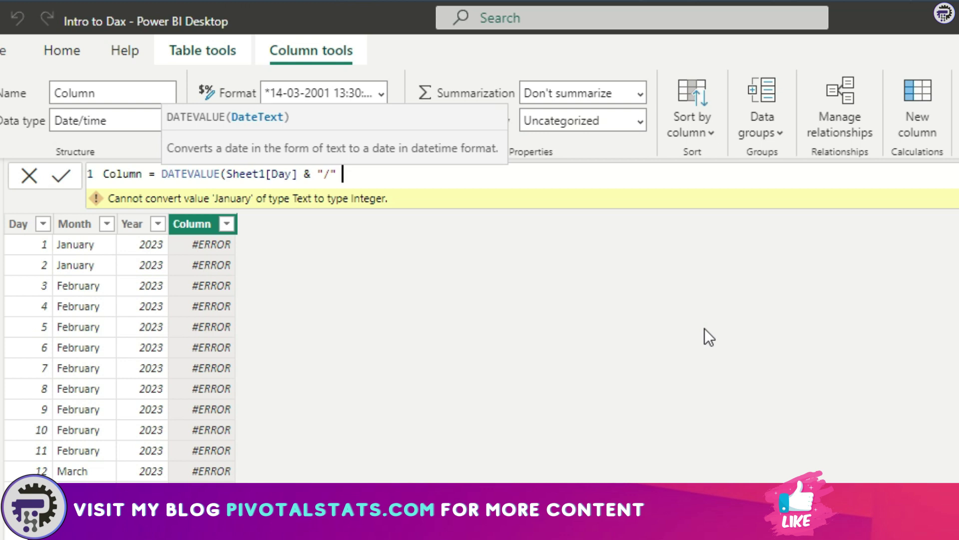
type("& shee")
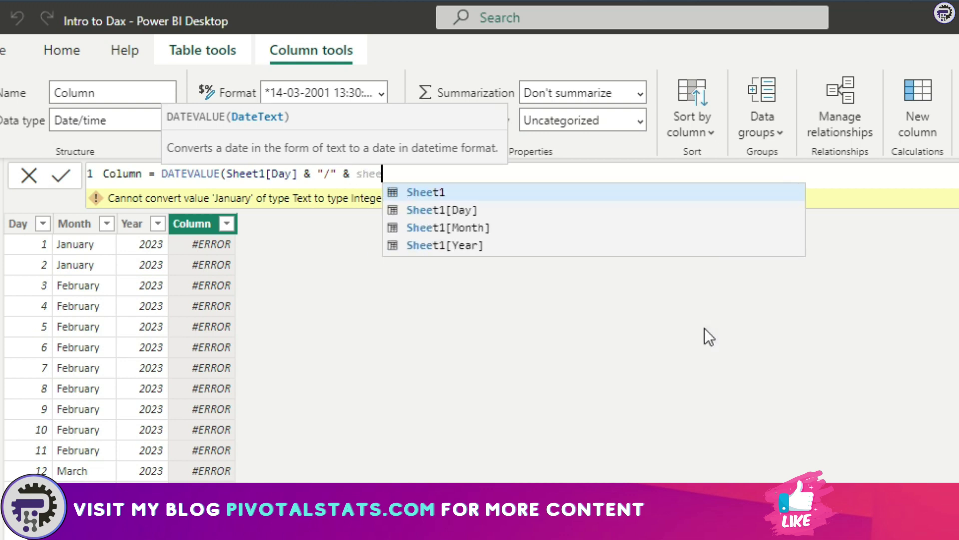
key("Down")
key("Down")
key("Tab")
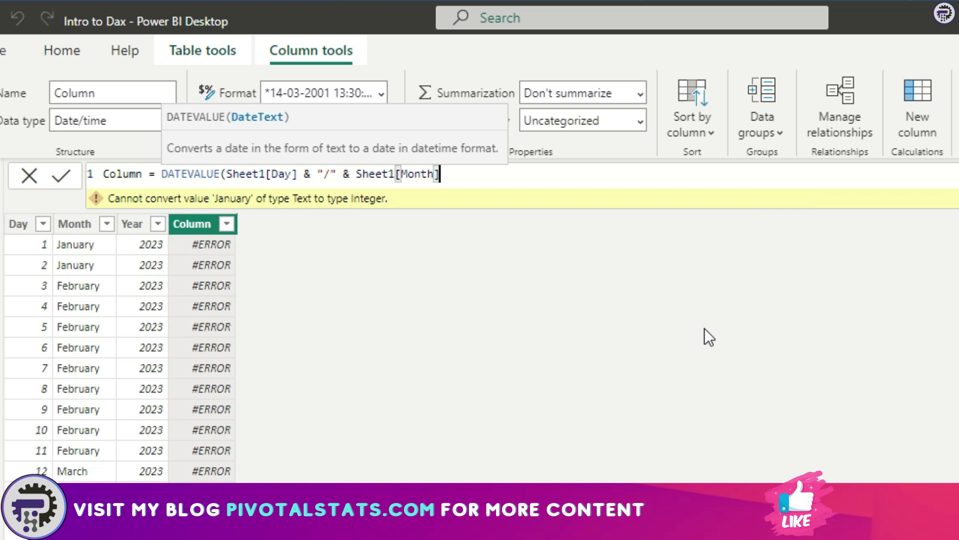
Append & "/" & Sheet1[Year] and close the DATEVALUE formula.
type("& \"/\" & ")
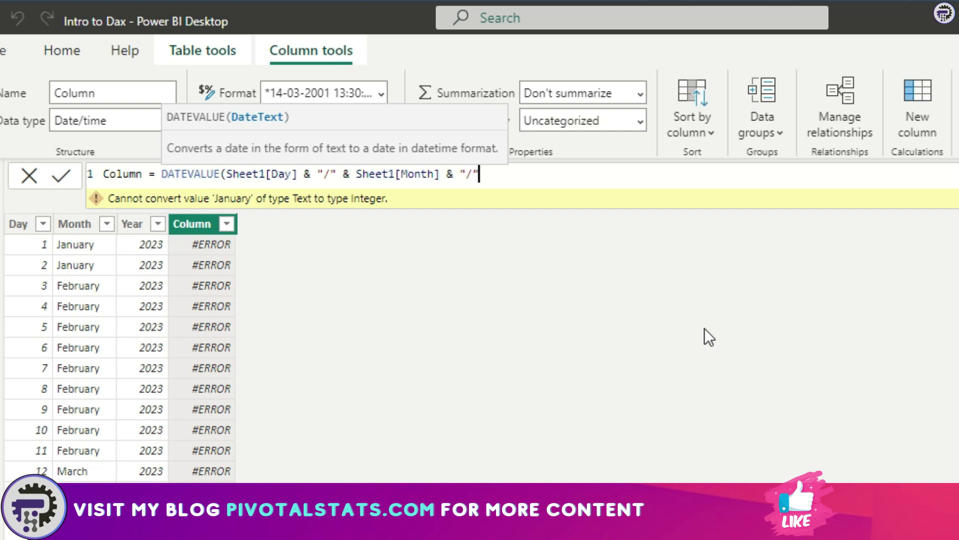
type("shee")
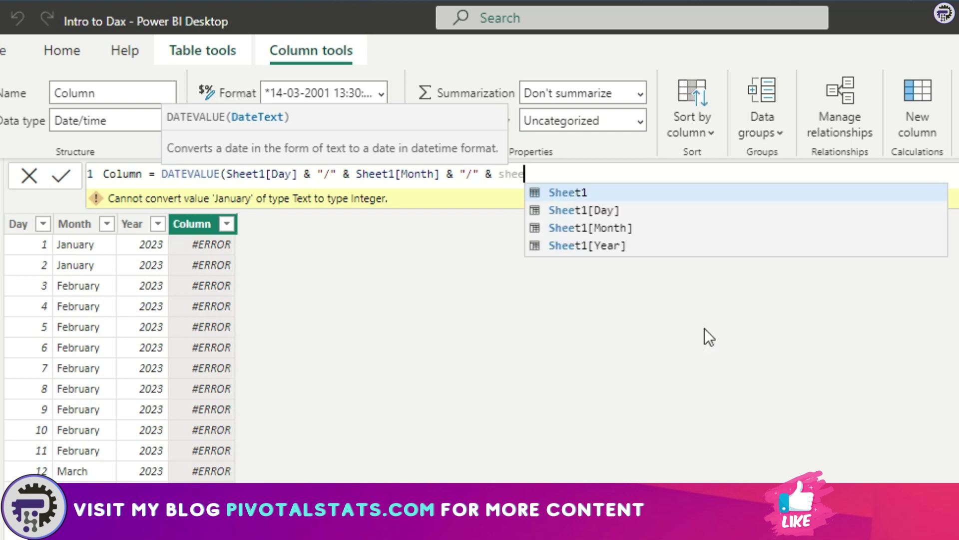
key("Down")
key("Down")
key("Down")
key("Tab")
type(")")
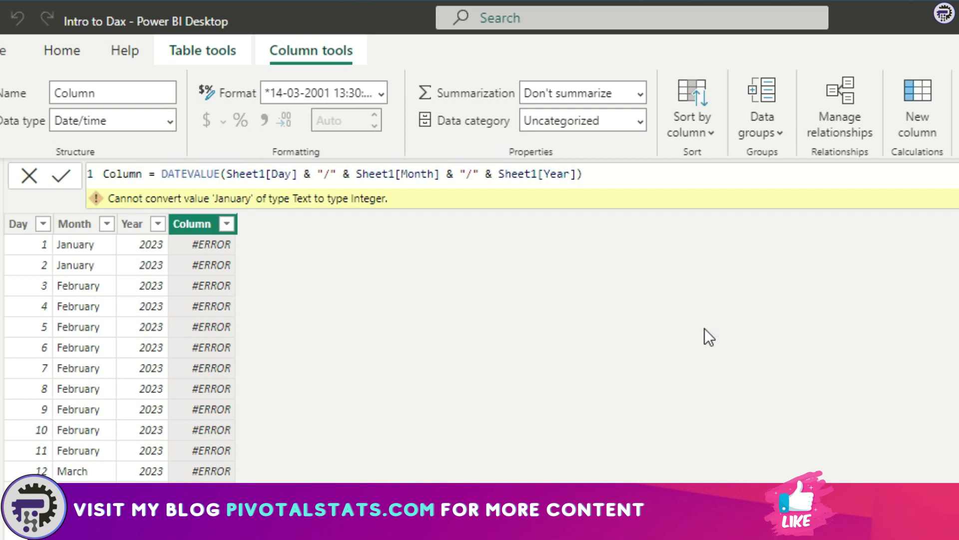
key("Return")
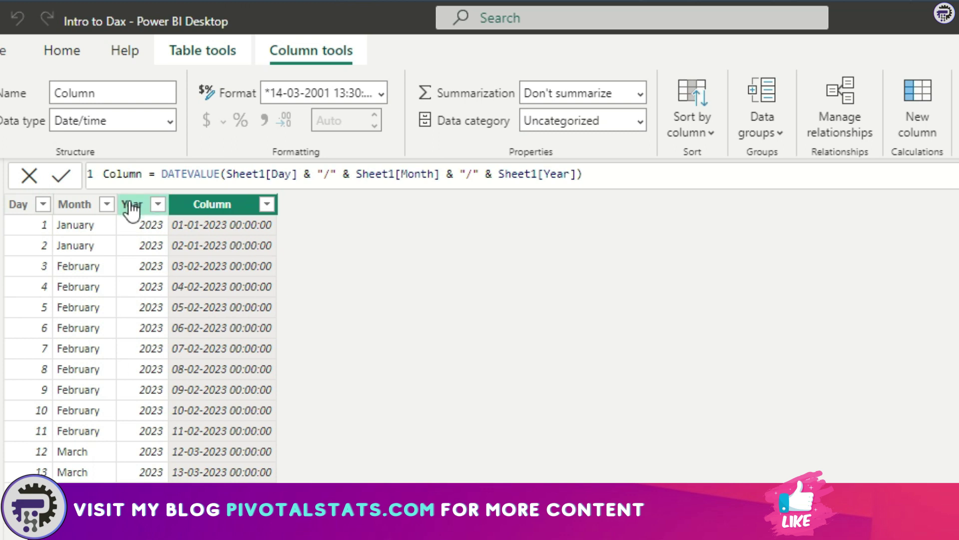
Format the Sheet1 DATEVALUE column as 14 March 2001 (dd mmmm yyyy).
left_click(382, 97)
left_click(383, 429)
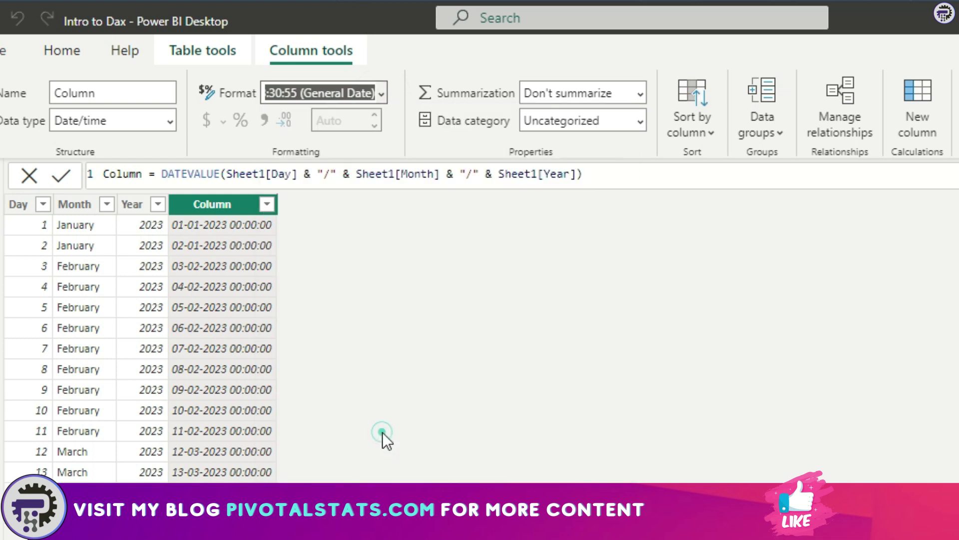